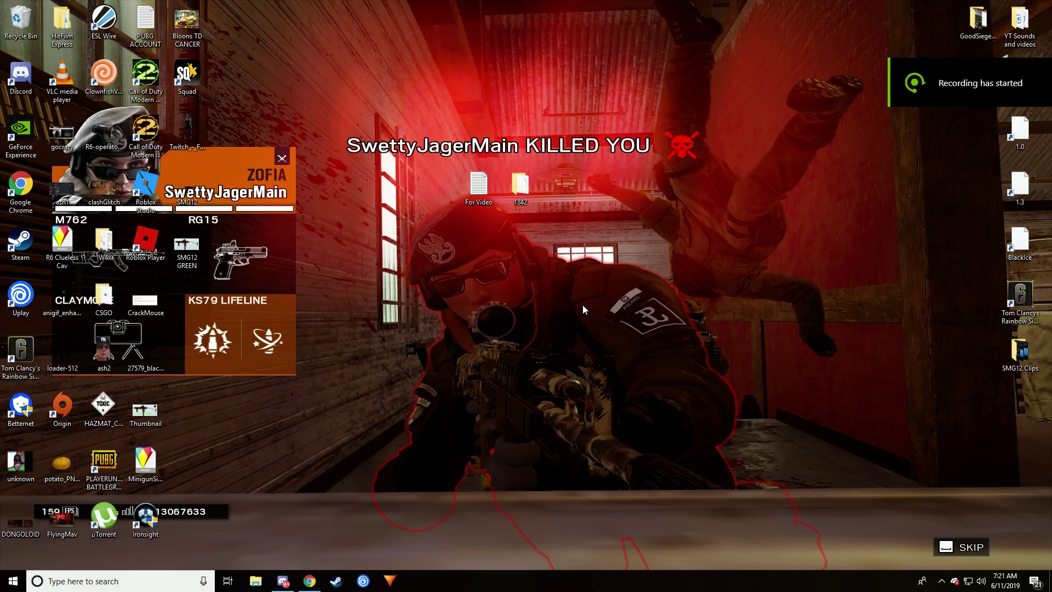
Restore Chrome to show the i.redd.it image of the Legendary Fire weapon skin.
{"action": "left_click", "coordinate": [310, 581]}
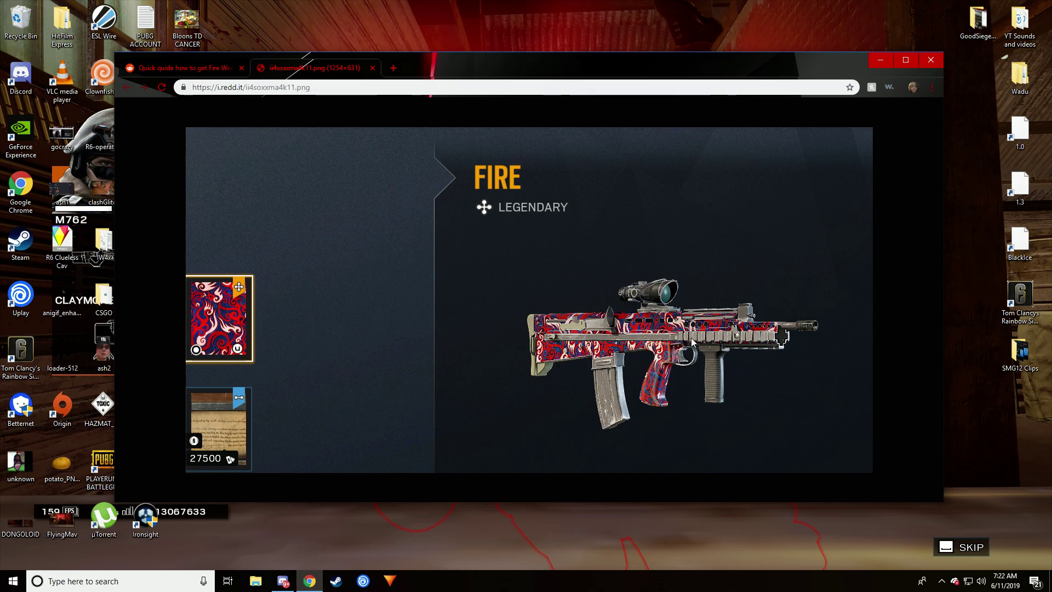
Close the image tab and follow the guide's step-1 yadi.sk link to the Rainbow Six Siege.rar page.
{"action": "left_click", "coordinate": [373, 68]}
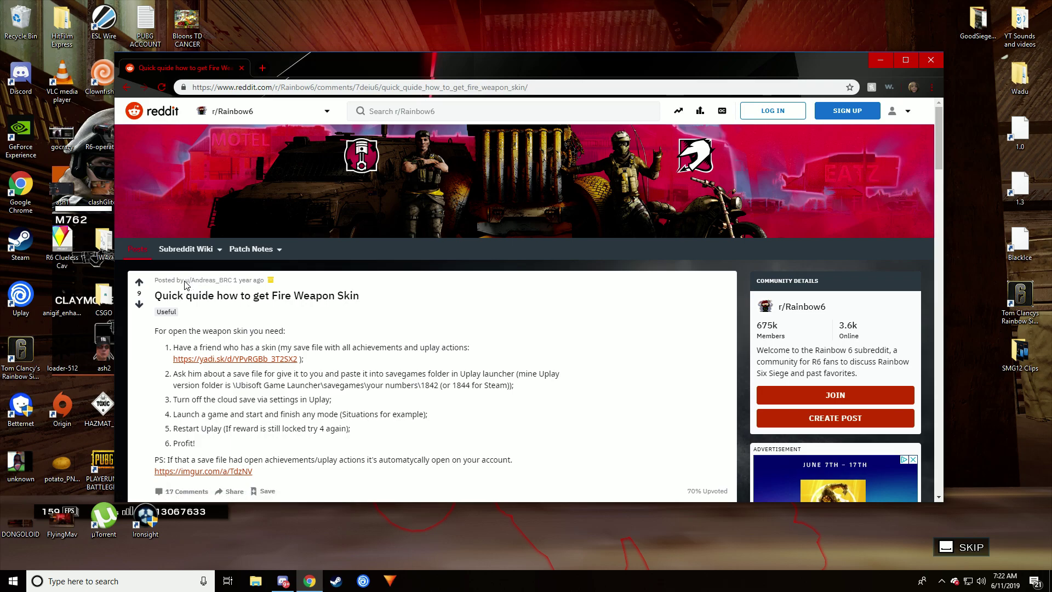
{"action": "left_click_drag", "start_coordinate": [184, 283], "coordinate": [232, 281]}
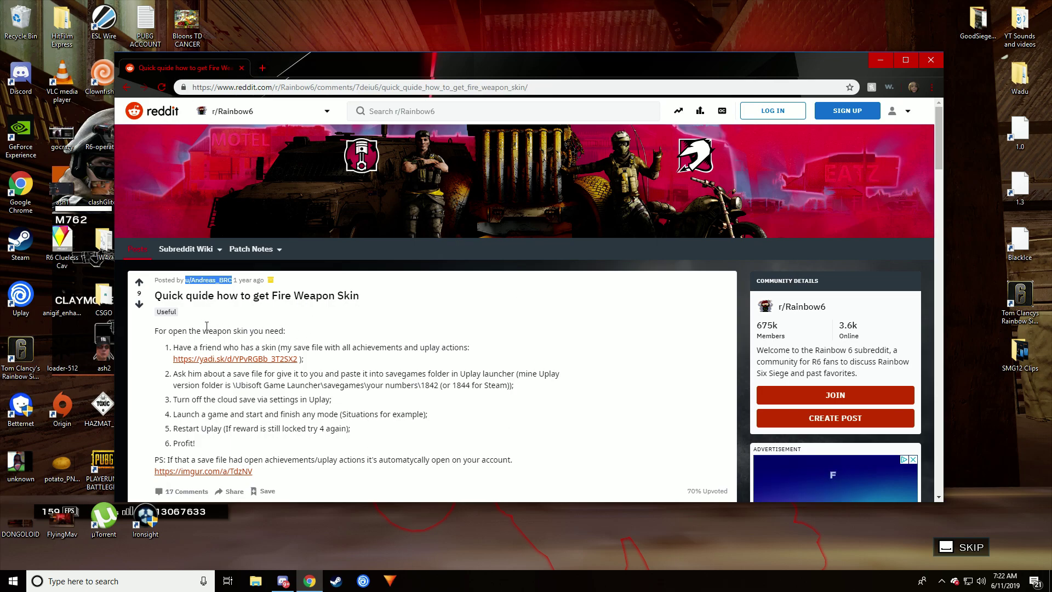
{"action": "left_click_drag", "start_coordinate": [154, 288], "coordinate": [437, 363]}
{"action": "left_click", "coordinate": [186, 369]}
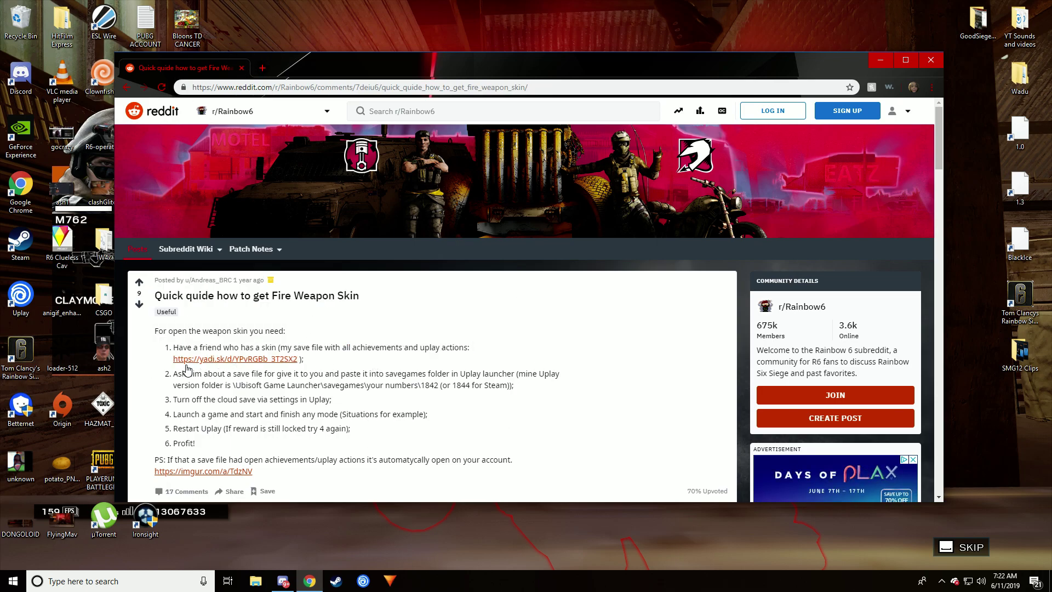
{"action": "left_click", "coordinate": [212, 360]}
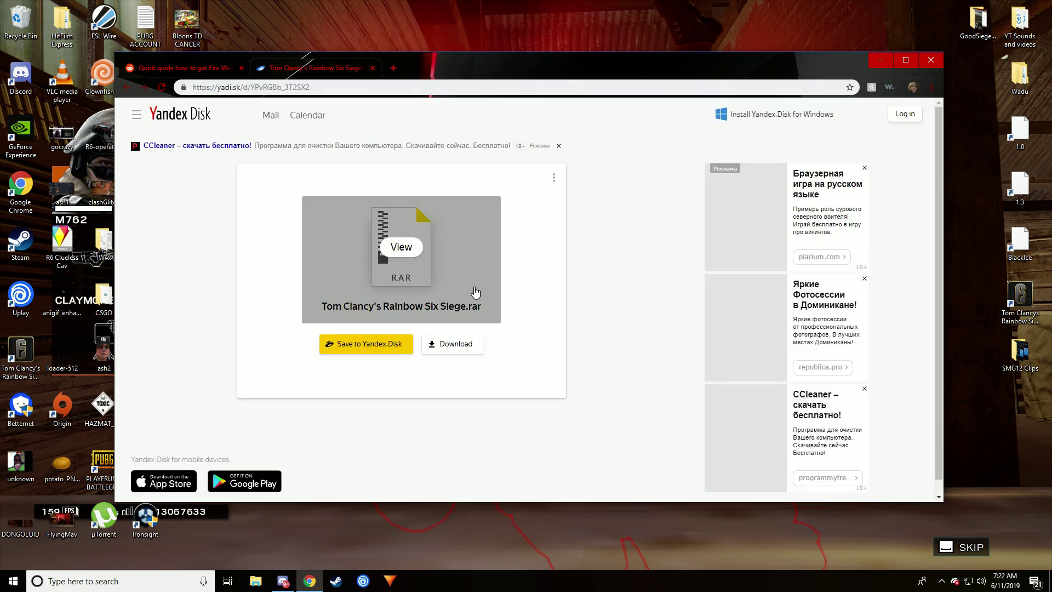
Inspect save file 1 in the desktop folder 1842 in Notepad, then close the file and folder.
{"action": "key", "text": "super+d"}
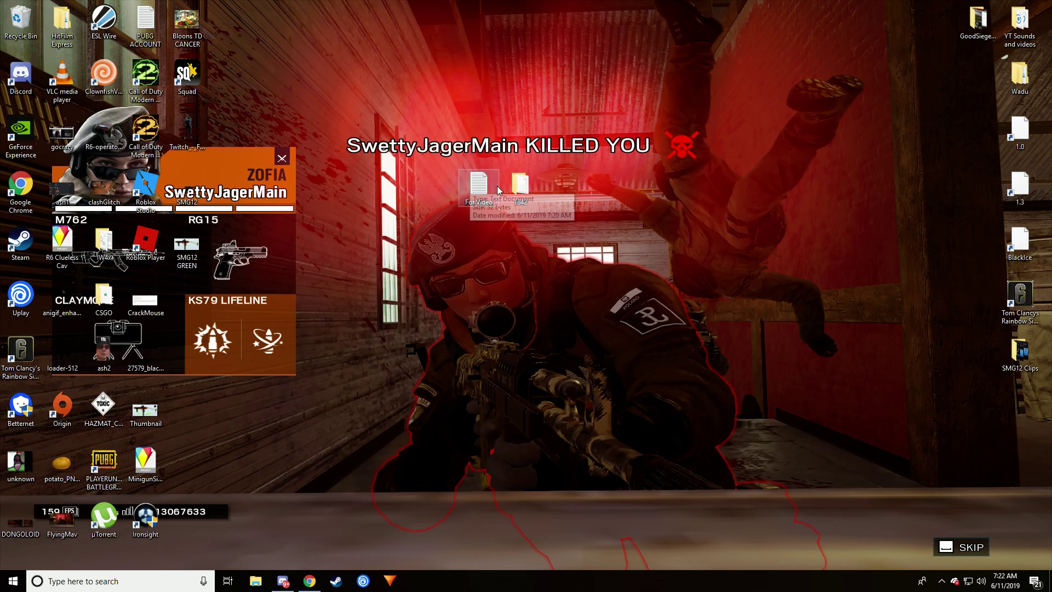
{"action": "double_click", "coordinate": [532, 183]}
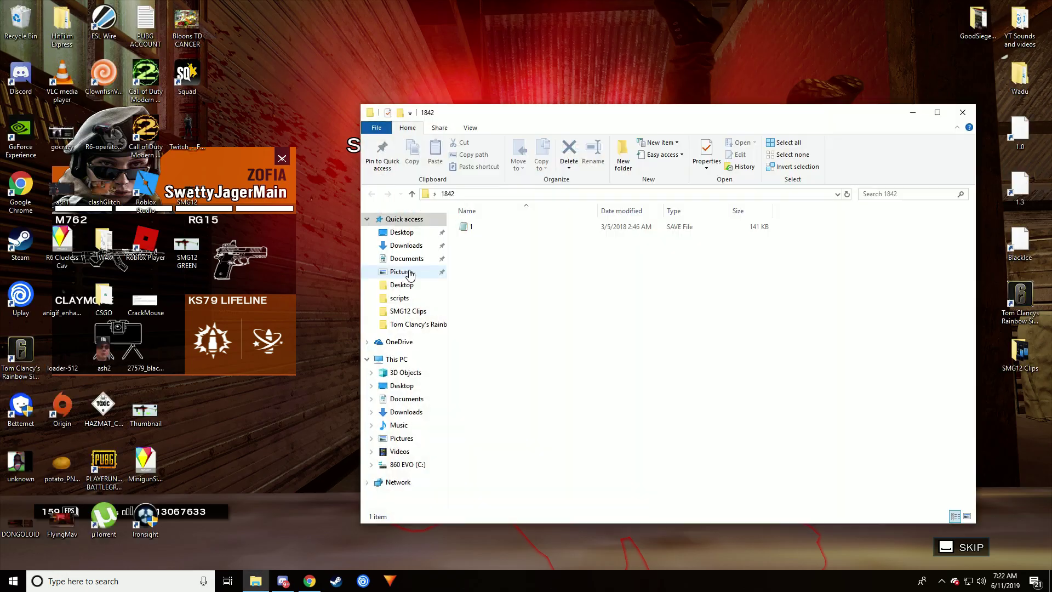
{"action": "double_click", "coordinate": [487, 228]}
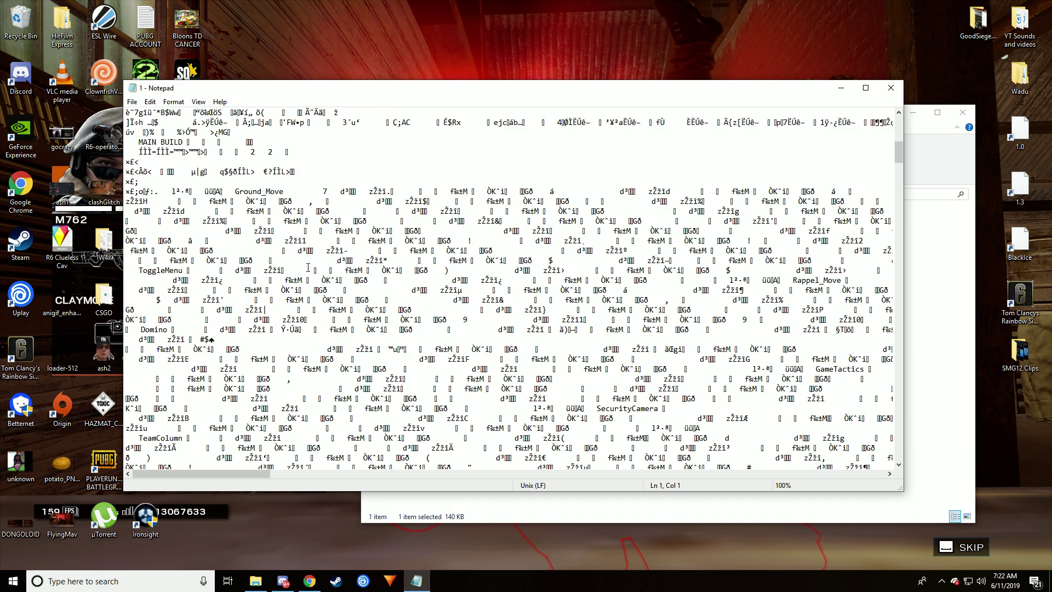
{"action": "scroll", "coordinate": [308, 268], "scroll_direction": "down", "scroll_amount": 5}
{"action": "left_click", "coordinate": [891, 87]}
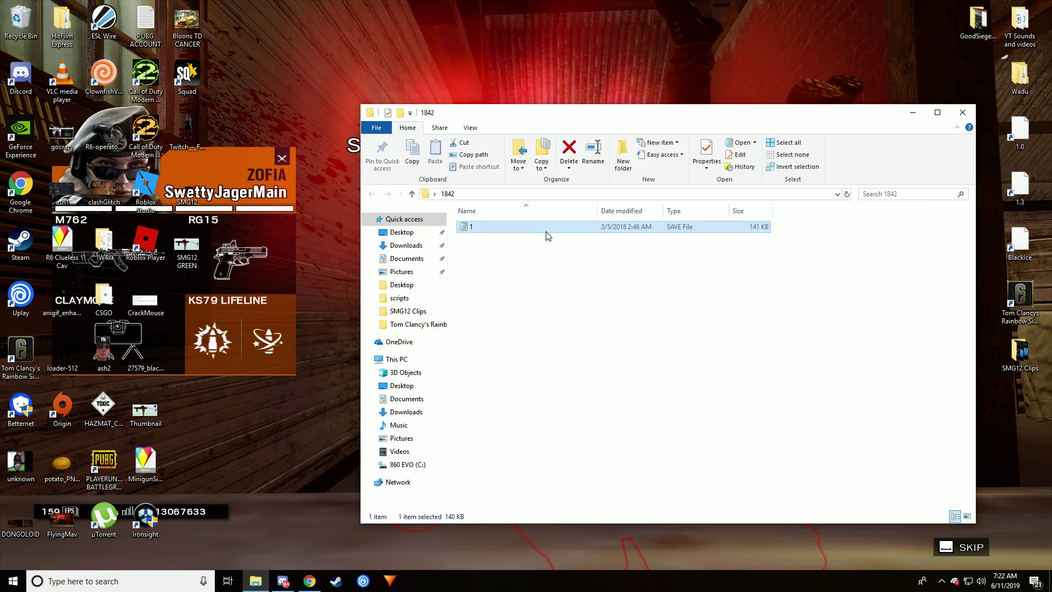
{"action": "left_click_drag", "start_coordinate": [546, 236], "coordinate": [495, 228]}
{"action": "left_click", "coordinate": [962, 112]}
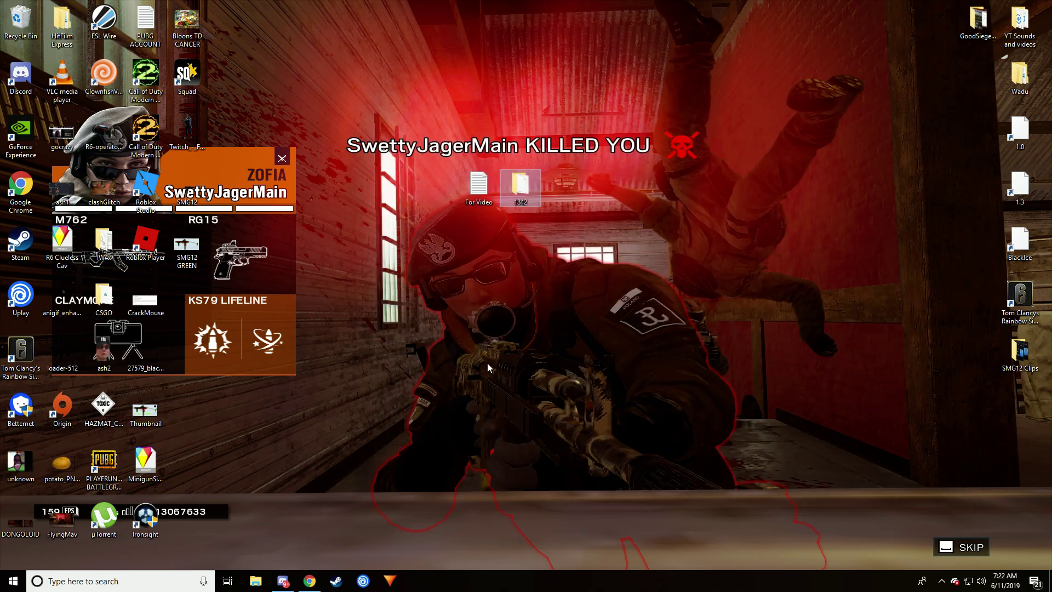
Return to Chrome and close the Yandex Disk download tab, leaving the Reddit guide.
{"action": "left_click", "coordinate": [310, 581]}
{"action": "key", "text": "ctrl+Tab"}
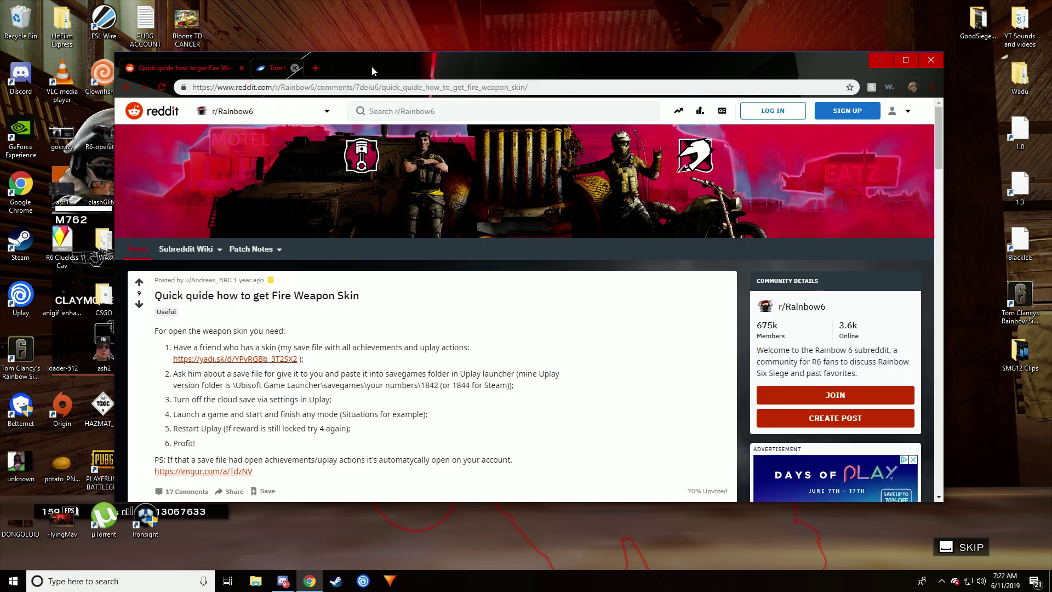
{"action": "left_click", "coordinate": [294, 68]}
Start a new File Explorer window, close Chrome, and reposition the Explorer window.
{"action": "left_click", "coordinate": [255, 580]}
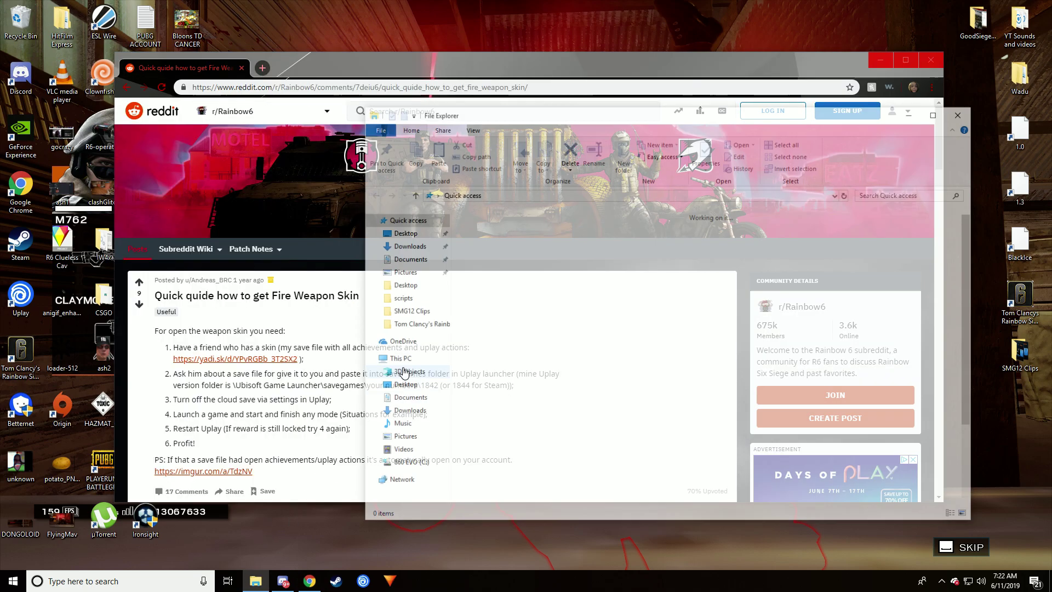
{"action": "left_click", "coordinate": [405, 60]}
{"action": "left_click", "coordinate": [931, 59]}
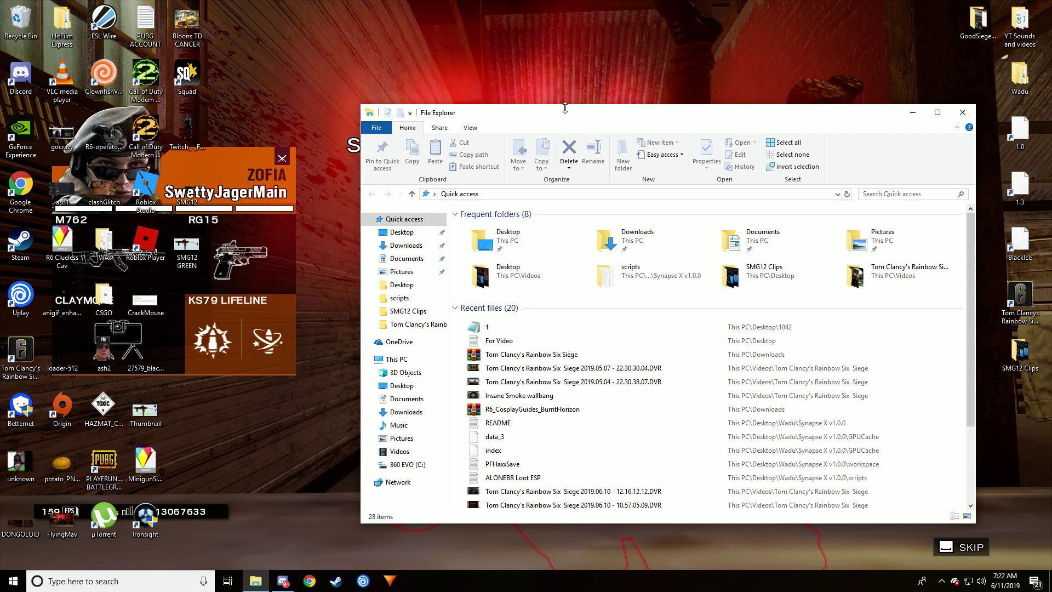
{"action": "left_click_drag", "start_coordinate": [565, 108], "coordinate": [499, 91]}
Browse to C:\Program Files (x86)\Ubisoft\Ubisoft Game Launcher\savegames and check the account ID folder.
{"action": "left_click", "coordinate": [339, 449]}
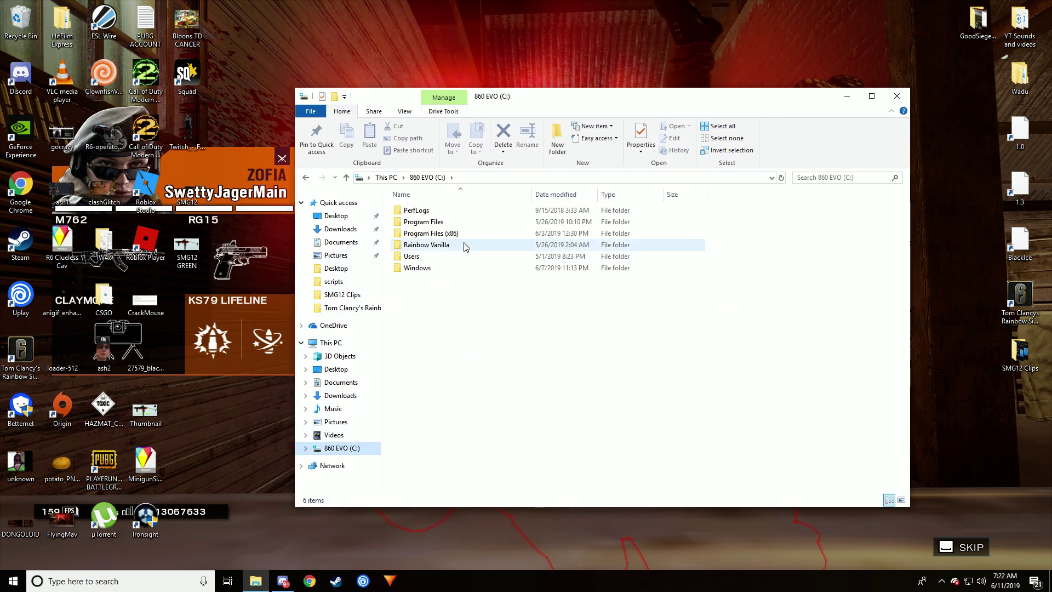
{"action": "double_click", "coordinate": [429, 232]}
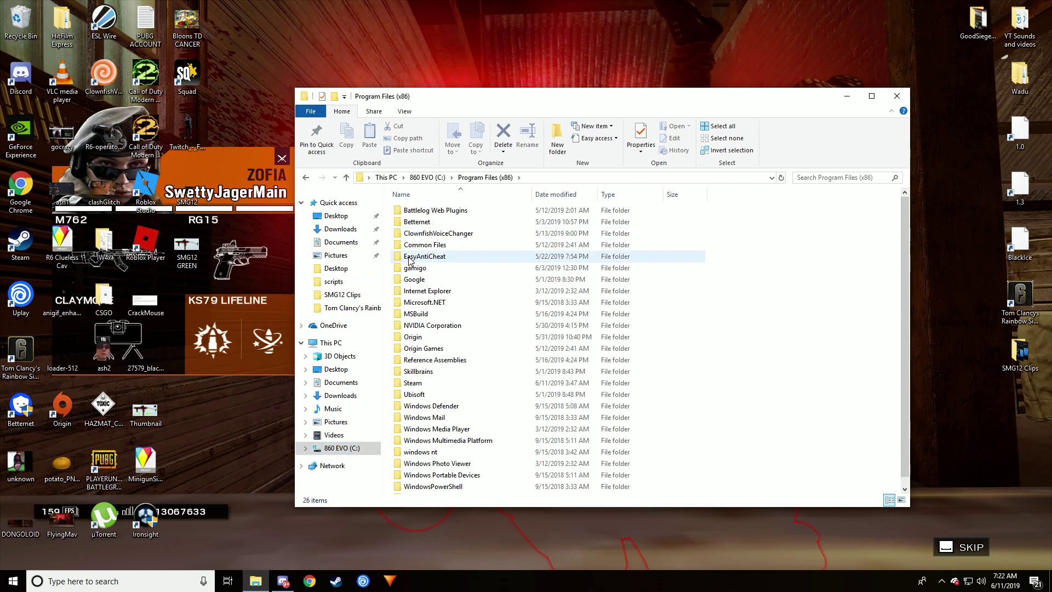
{"action": "scroll", "coordinate": [427, 406], "scroll_direction": "down", "scroll_amount": 1}
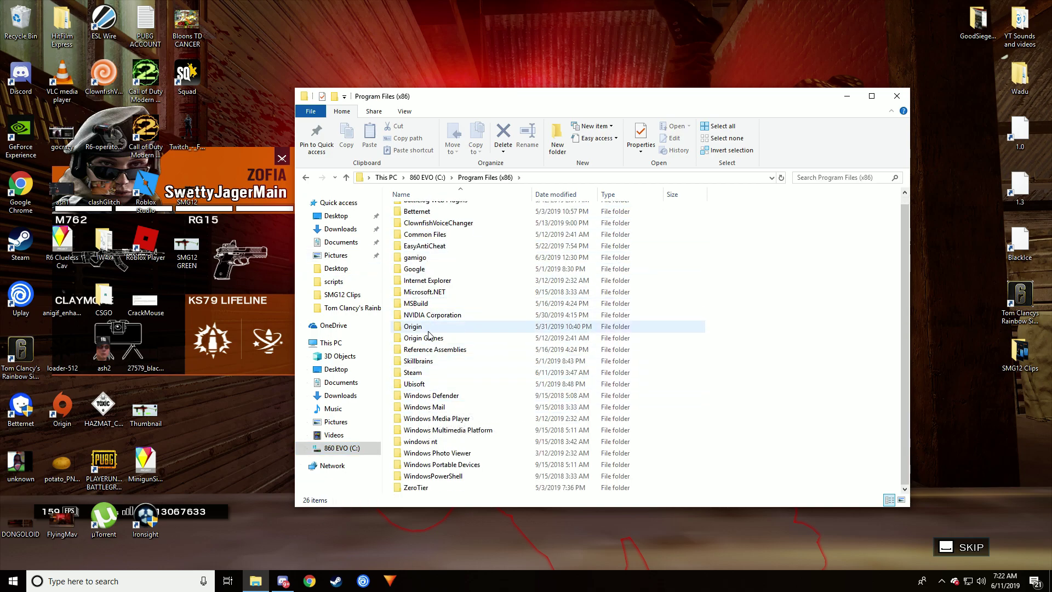
{"action": "double_click", "coordinate": [415, 385]}
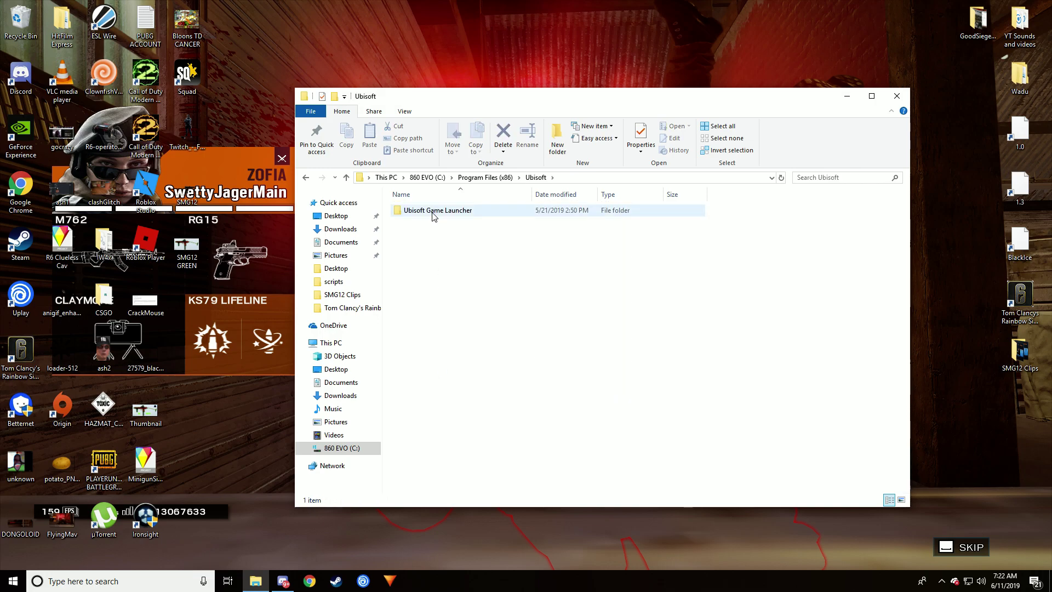
{"action": "double_click", "coordinate": [432, 213]}
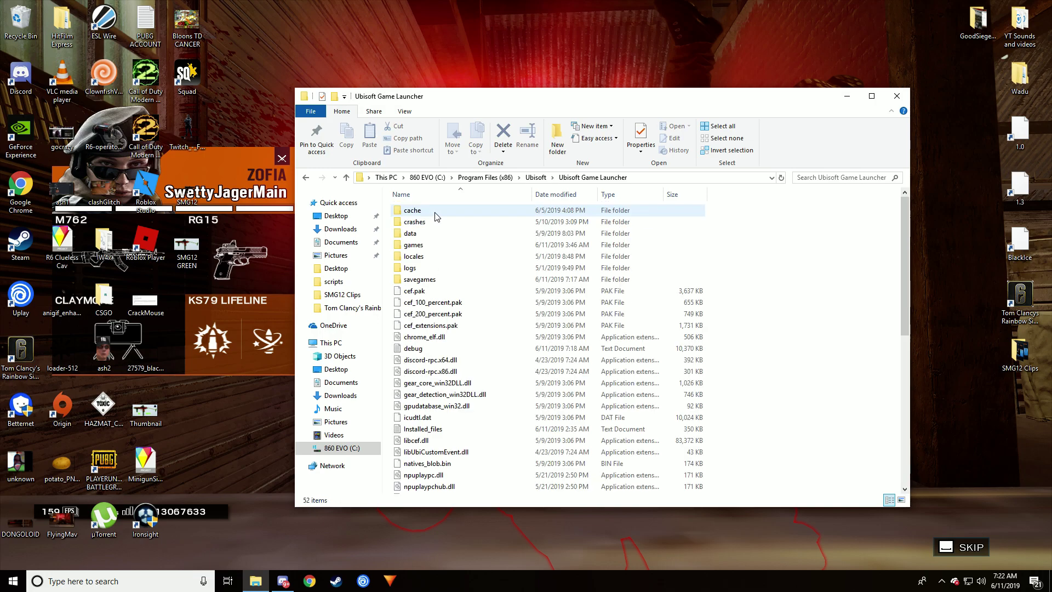
{"action": "double_click", "coordinate": [420, 281]}
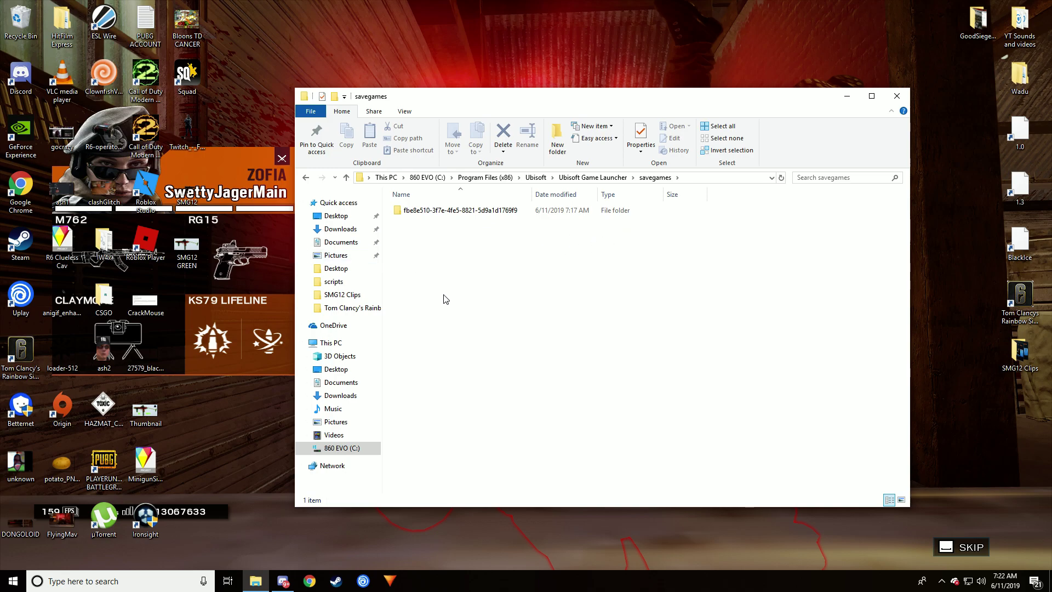
{"action": "left_click_drag", "start_coordinate": [441, 290], "coordinate": [540, 343]}
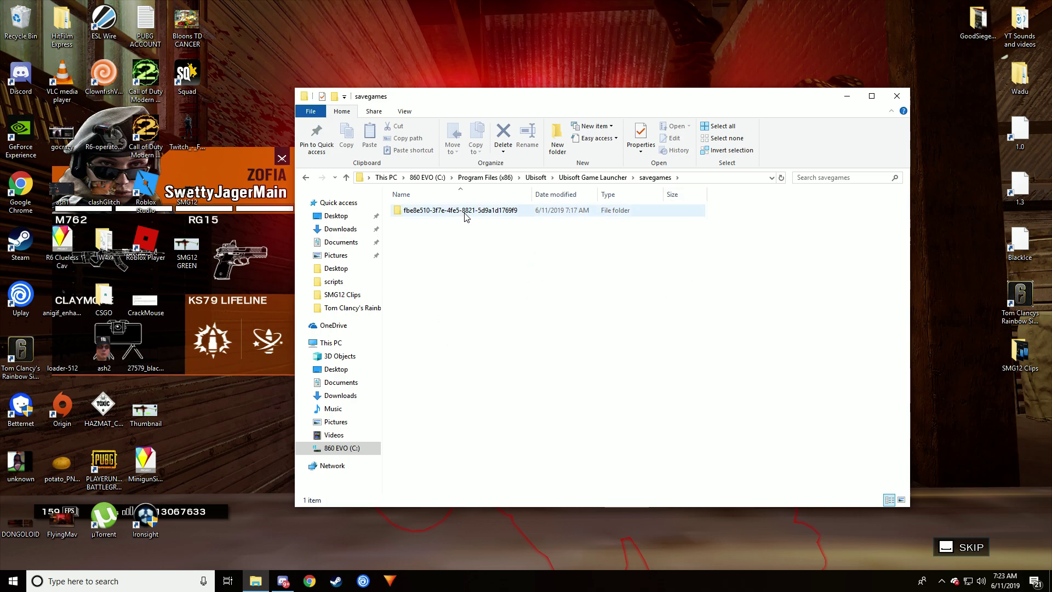
{"action": "left_click_drag", "start_coordinate": [412, 225], "coordinate": [529, 273]}
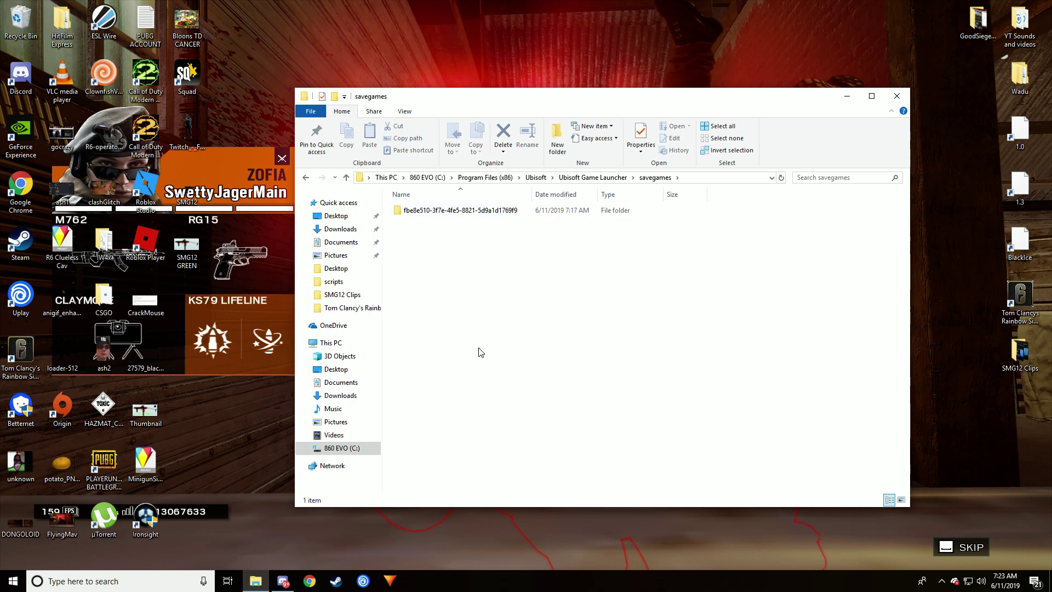
{"action": "key", "text": "ctrl+a"}
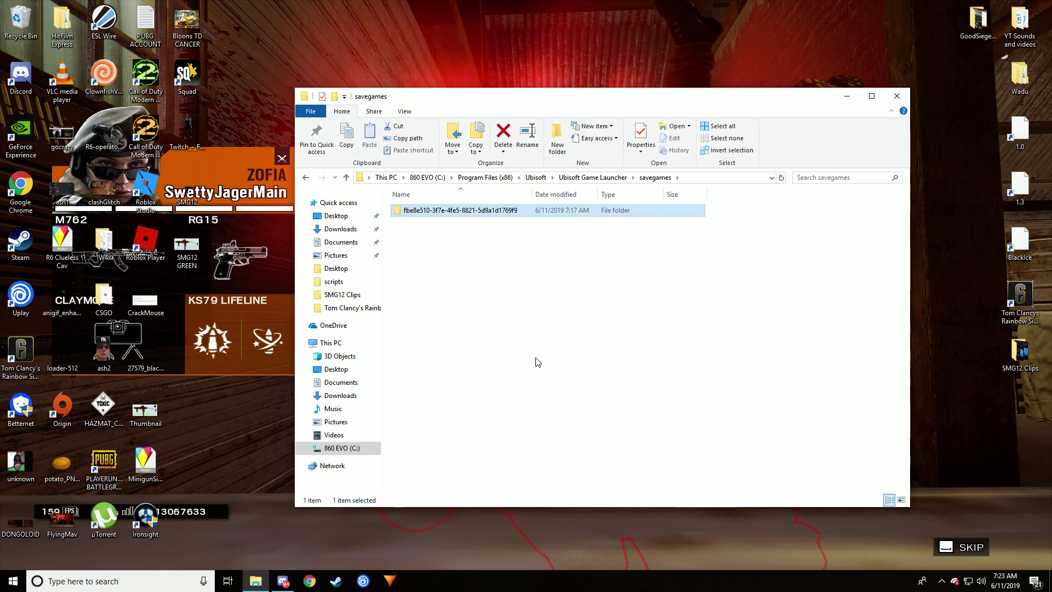
{"action": "left_click_drag", "start_coordinate": [472, 255], "coordinate": [598, 236]}
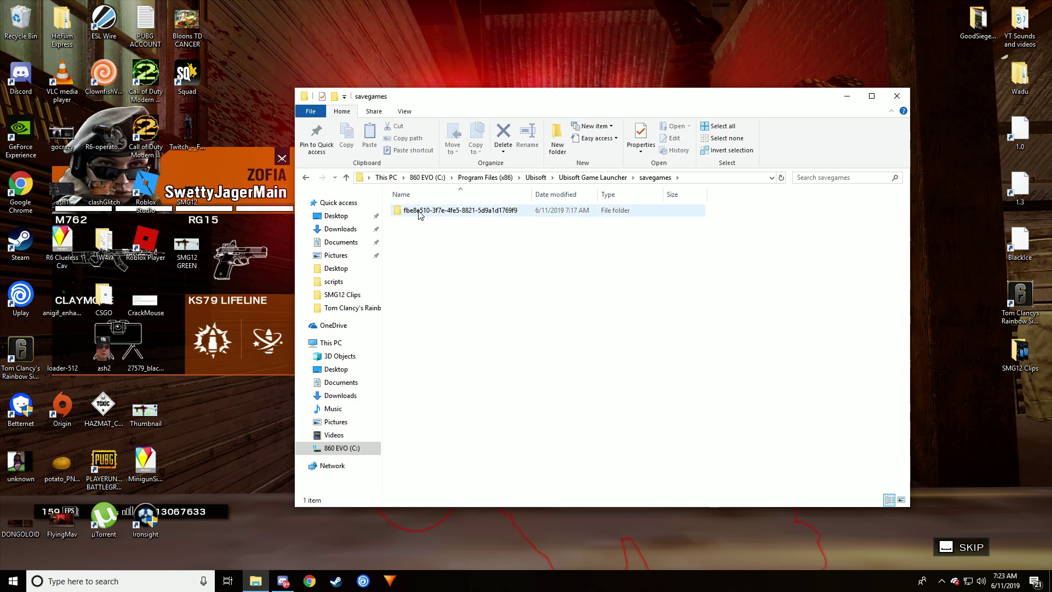
Open folder 635 alongside folder 1842 and delete 635's existing save file 1.
{"action": "double_click", "coordinate": [451, 211]}
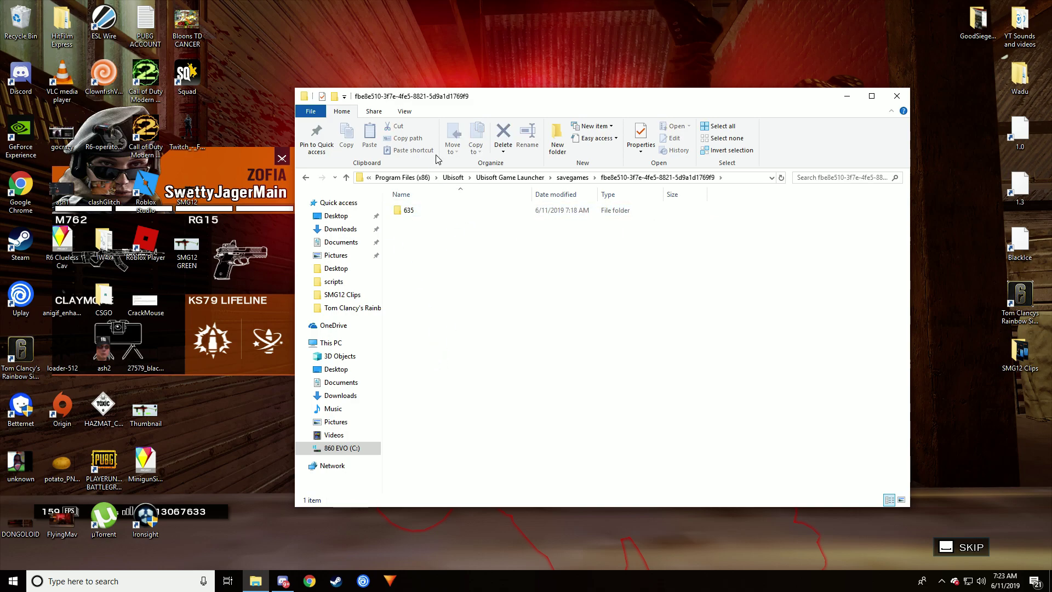
{"action": "left_click_drag", "start_coordinate": [463, 97], "coordinate": [562, 185]}
{"action": "double_click", "coordinate": [331, 226]}
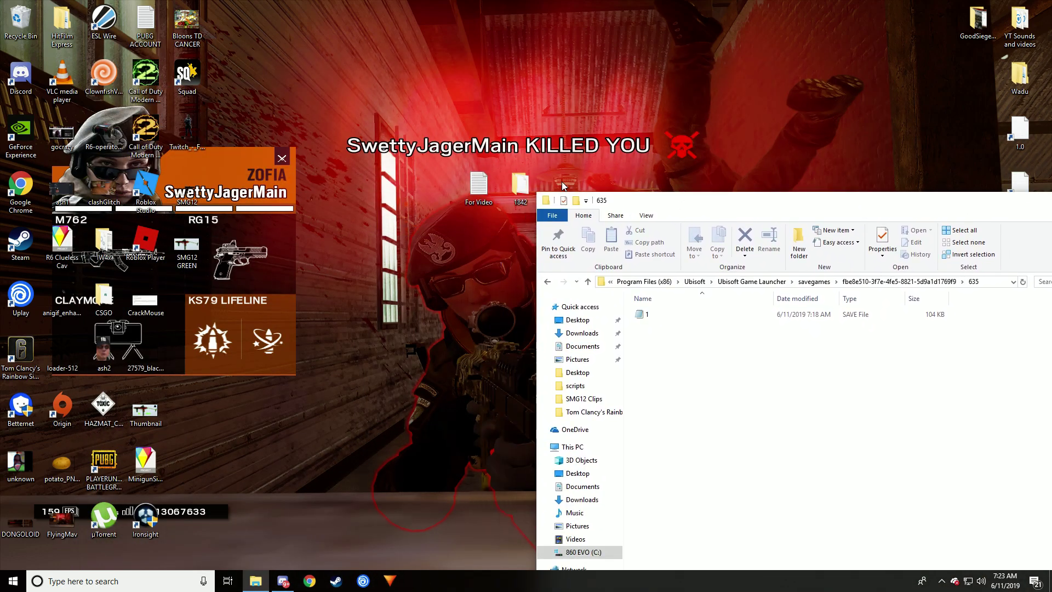
{"action": "double_click", "coordinate": [521, 185]}
{"action": "left_click_drag", "start_coordinate": [737, 213], "coordinate": [713, 86]}
{"action": "right_click", "coordinate": [645, 188]}
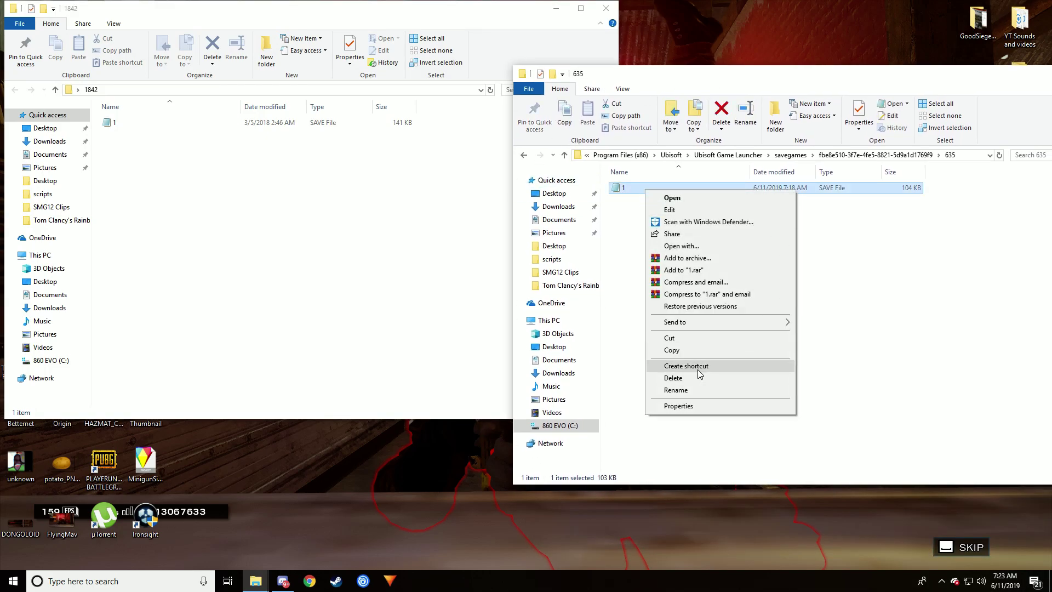
{"action": "left_click", "coordinate": [672, 378]}
Move the downloaded save file 1 from 1842 into 635, then close both windows.
{"action": "left_click_drag", "start_coordinate": [127, 125], "coordinate": [164, 175]}
{"action": "left_click", "coordinate": [126, 123]}
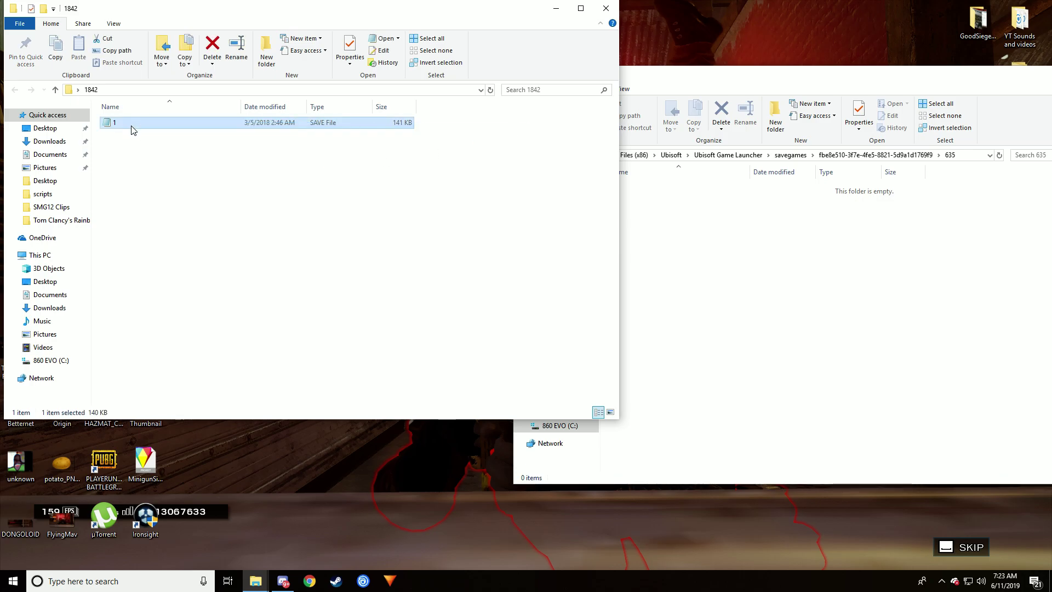
{"action": "left_click_drag", "start_coordinate": [131, 129], "coordinate": [777, 259]}
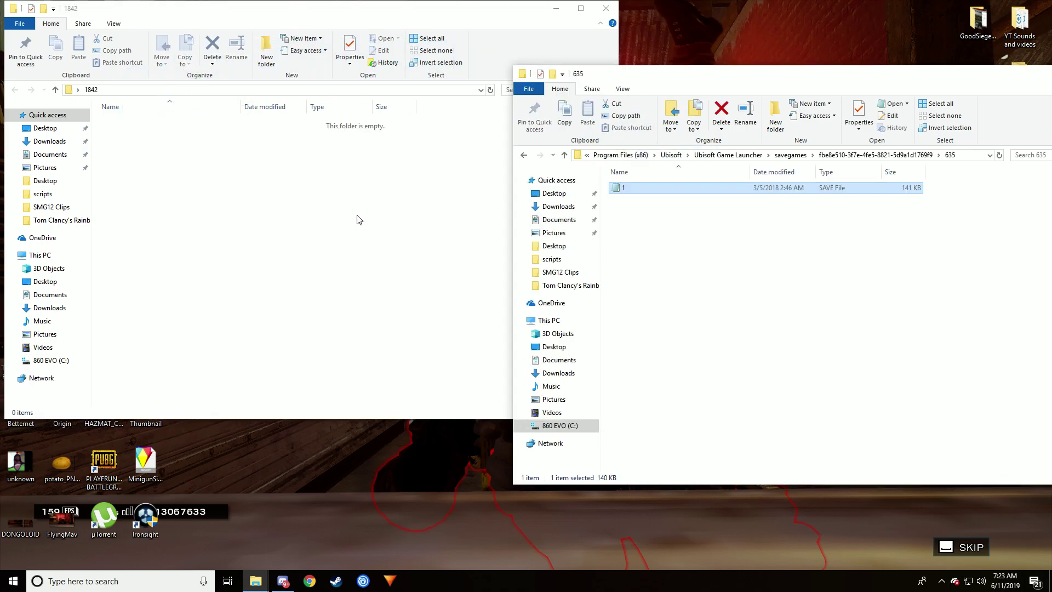
{"action": "left_click", "coordinate": [606, 8]}
{"action": "left_click_drag", "start_coordinate": [729, 73], "coordinate": [406, 62]}
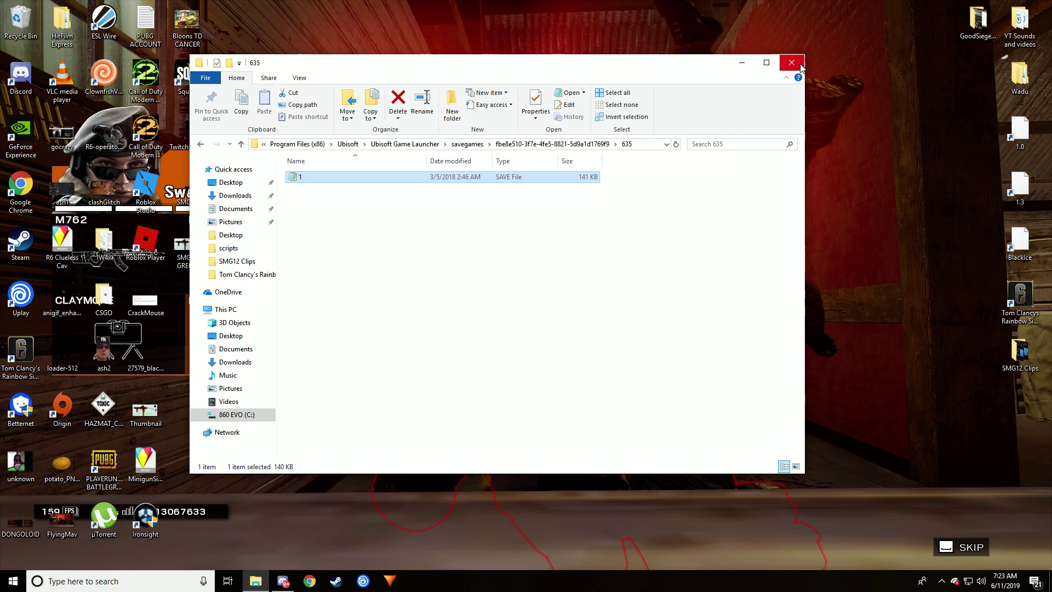
{"action": "left_click", "coordinate": [800, 66]}
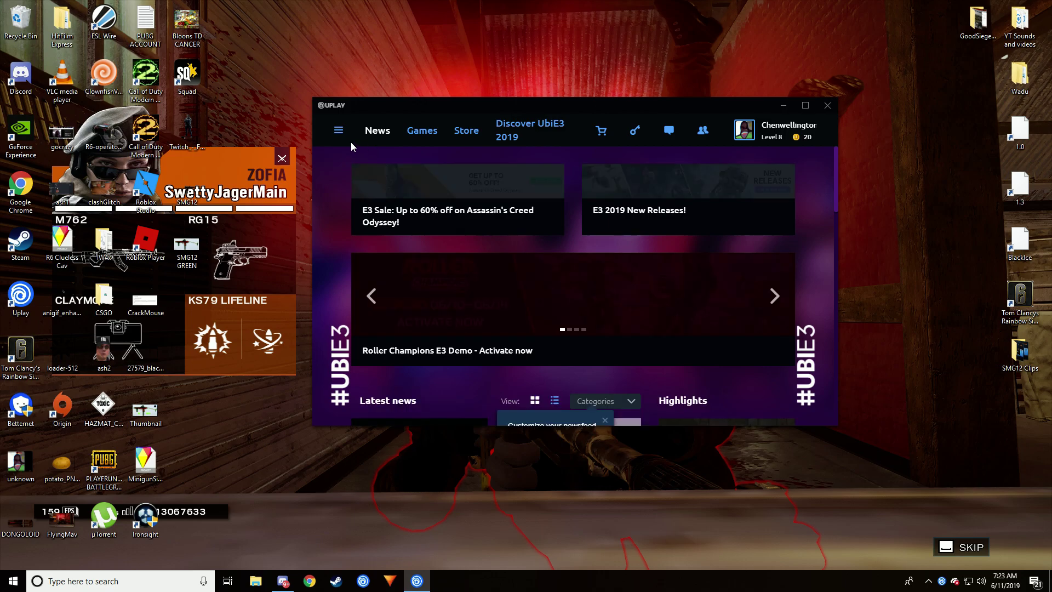
Uncheck 'Enable cloud save synchronization' in Uplay's settings.
{"action": "left_click", "coordinate": [338, 129]}
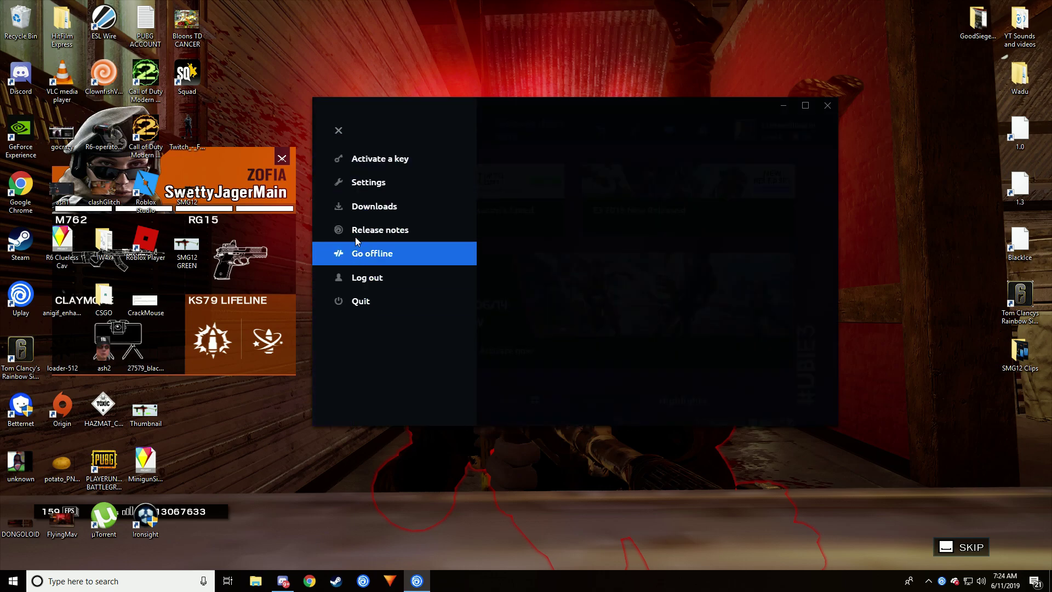
{"action": "left_click", "coordinate": [351, 182]}
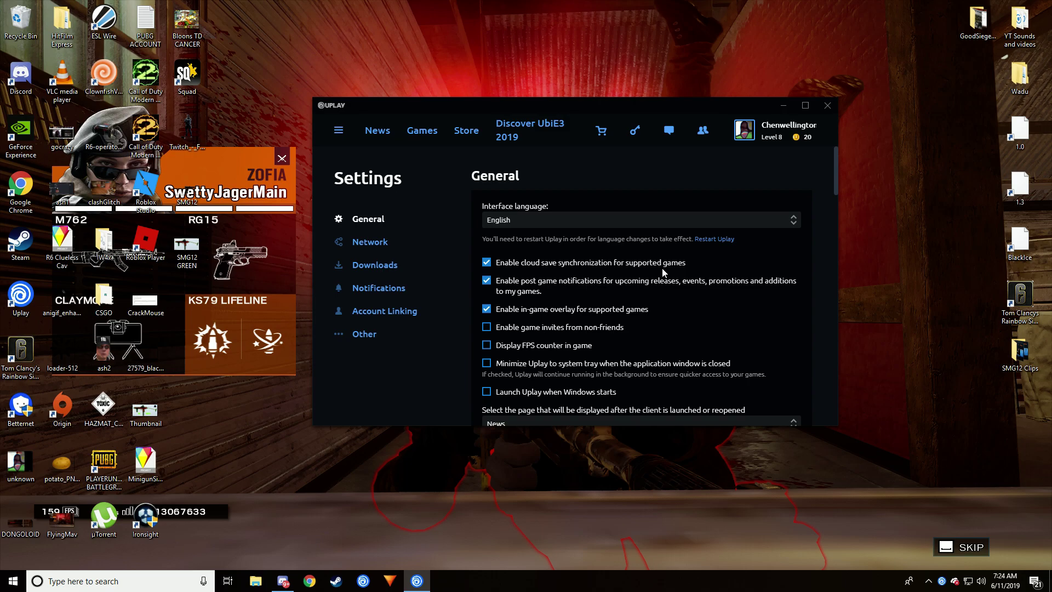
{"action": "left_click", "coordinate": [486, 263]}
Quit Uplay from its main menu and relaunch it from the taskbar.
{"action": "left_click", "coordinate": [422, 132]}
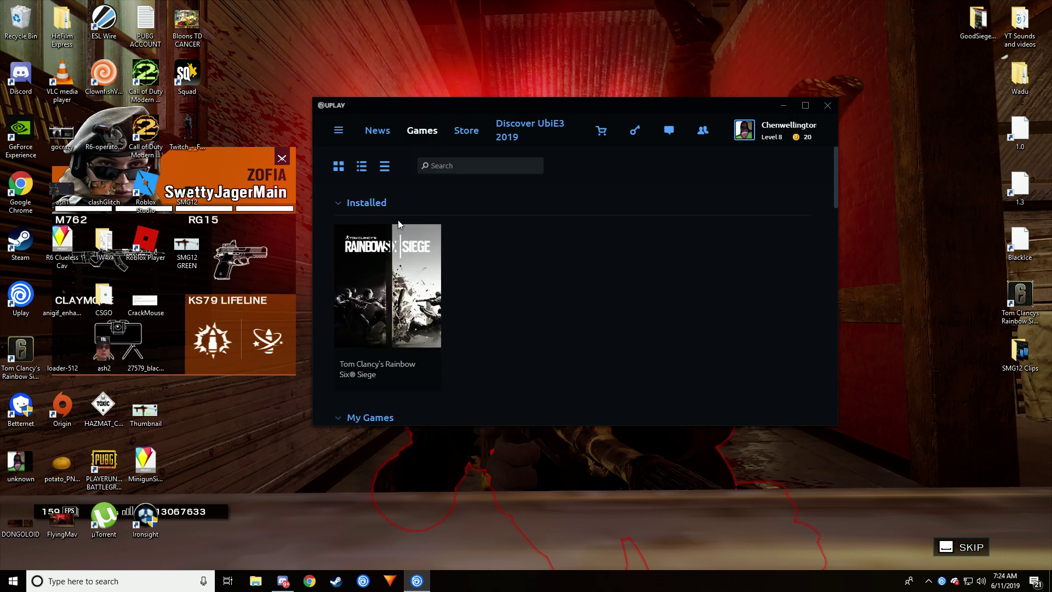
{"action": "left_click", "coordinate": [338, 130]}
{"action": "left_click", "coordinate": [827, 105]}
{"action": "left_click", "coordinate": [827, 105]}
{"action": "left_click", "coordinate": [359, 576]}
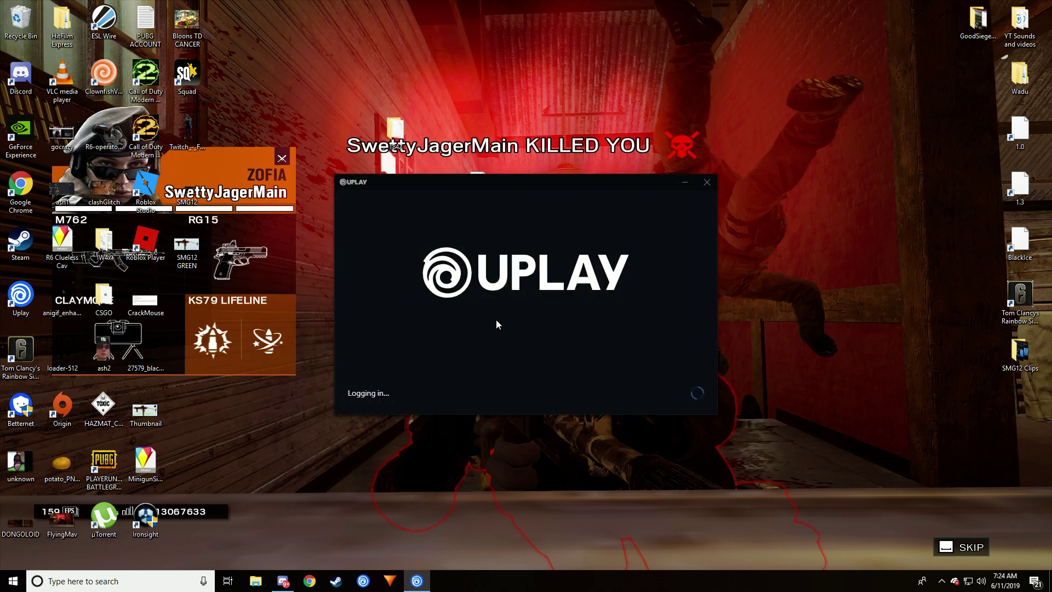
Confirm cloud sync is still off in Settings, then open the Rainbow Six Siege page from Games.
{"action": "left_click", "coordinate": [941, 581]}
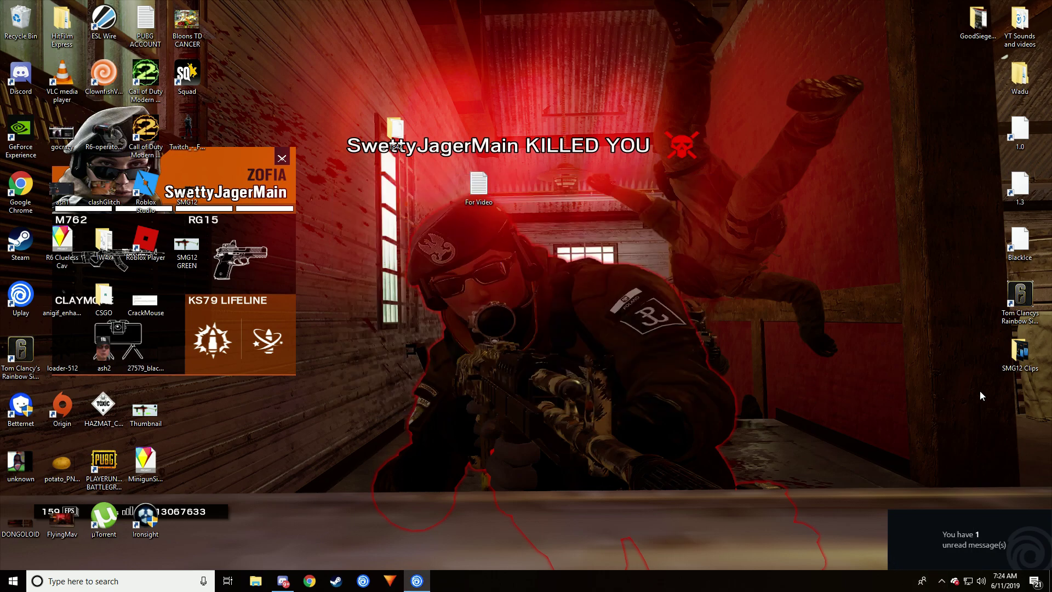
{"action": "left_click", "coordinate": [337, 130]}
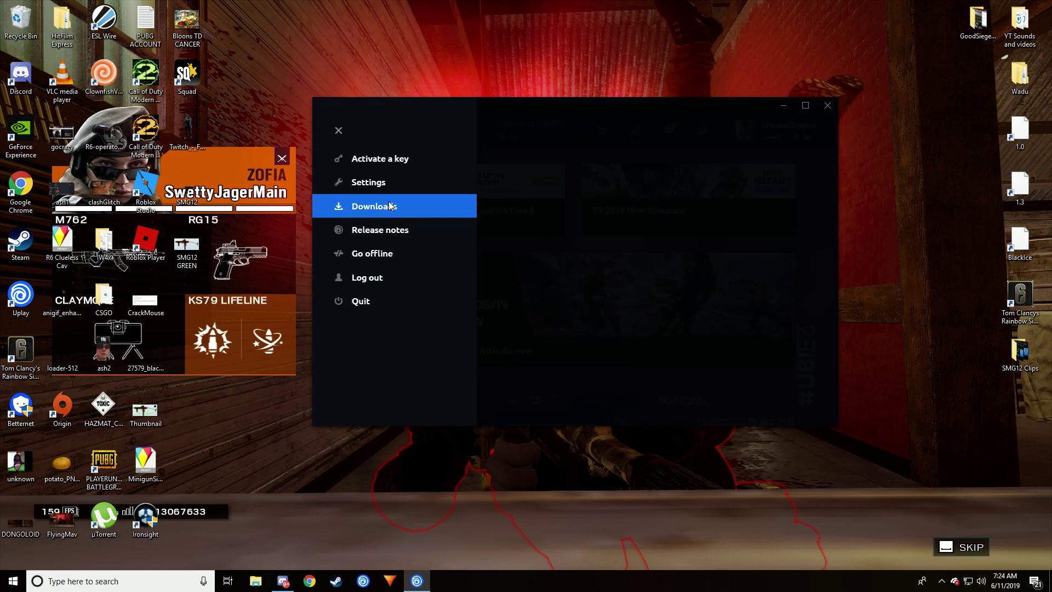
{"action": "left_click", "coordinate": [377, 180]}
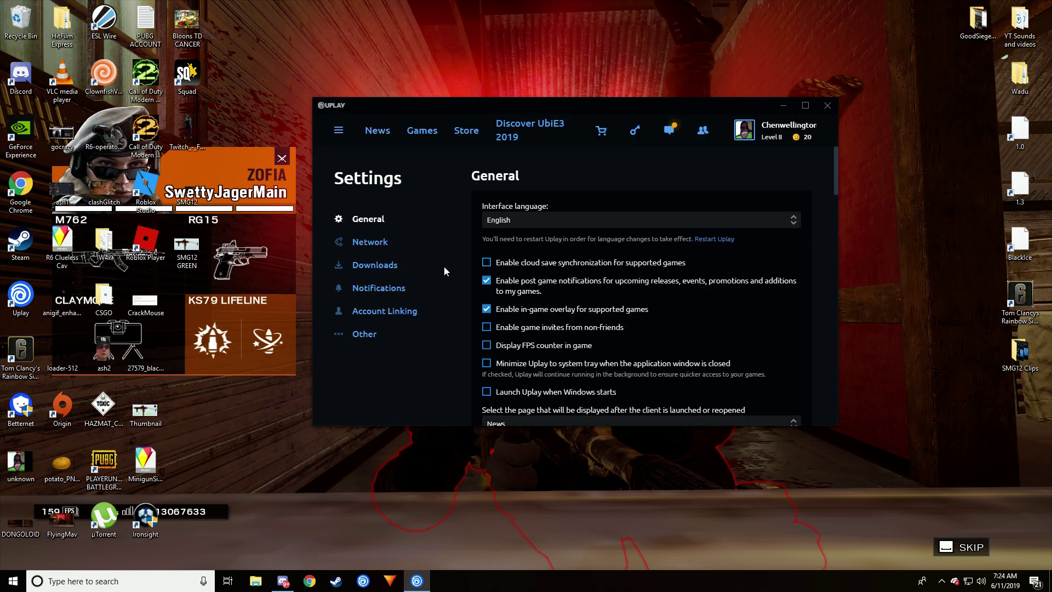
{"action": "left_click", "coordinate": [422, 130]}
{"action": "left_click", "coordinate": [422, 356]}
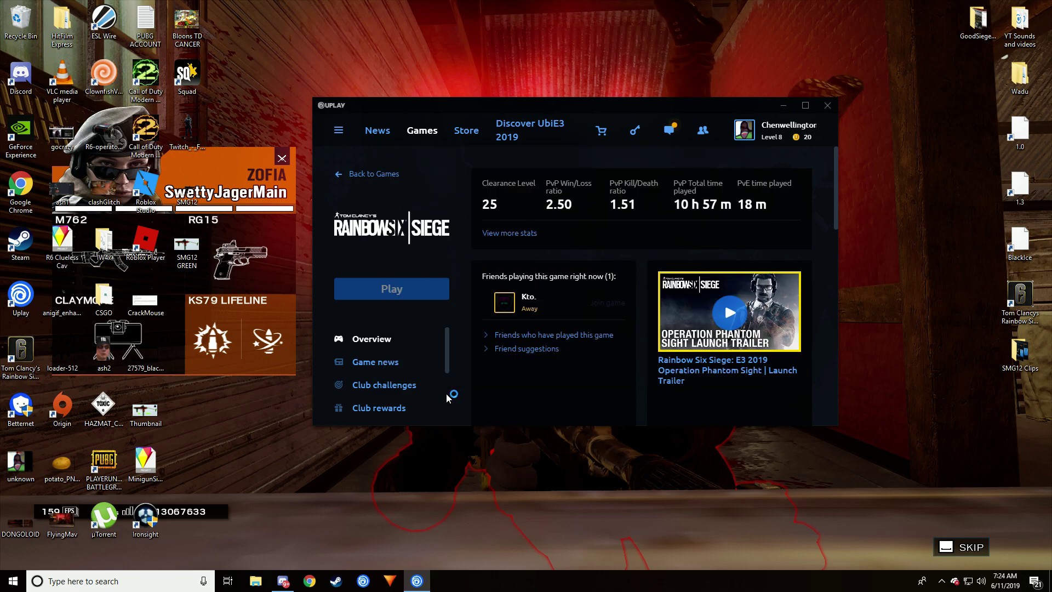
{"action": "left_click_drag", "start_coordinate": [447, 346], "coordinate": [448, 382]}
{"action": "scroll", "coordinate": [455, 378], "scroll_direction": "up", "scroll_amount": 4}
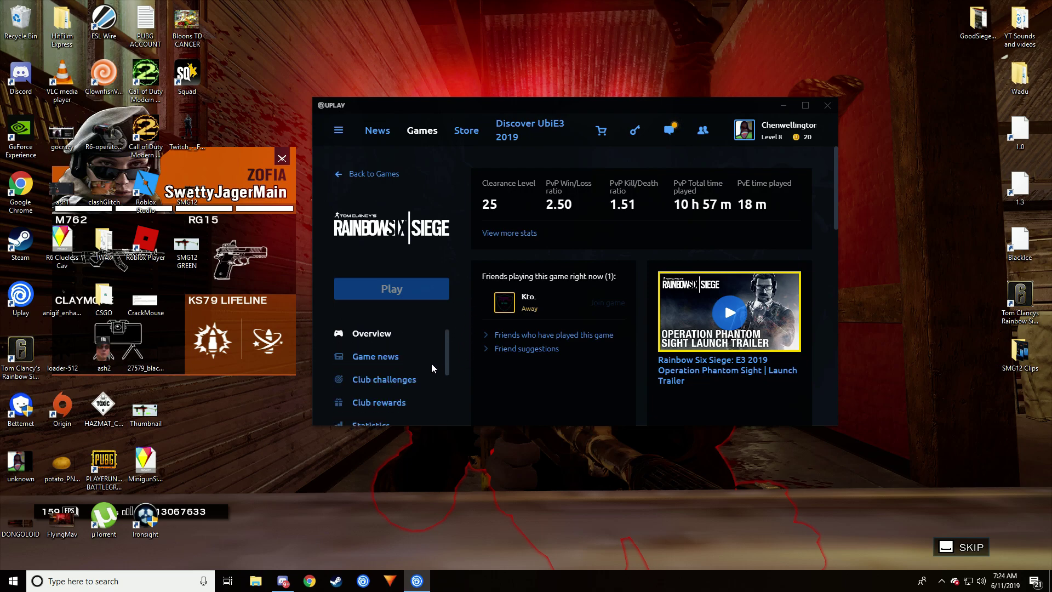
Open and close the profile summary dropdown on the Rainbow Six Siege page.
{"action": "left_click", "coordinate": [789, 133]}
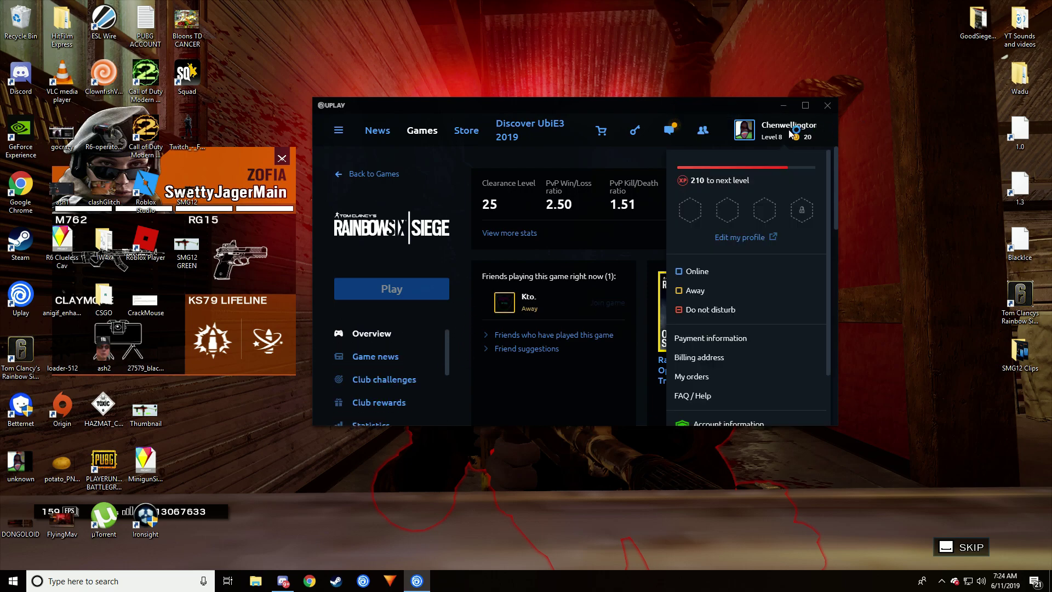
{"action": "left_click", "coordinate": [653, 225]}
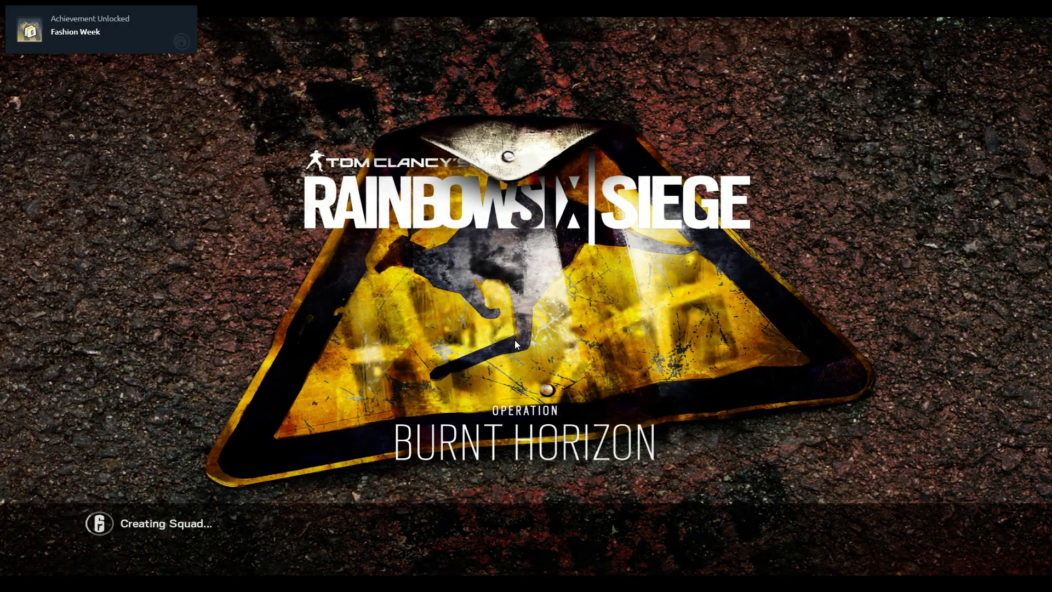
Claim the free Fire Weapon Skin from Club rewards in the Shift+F2 Uplay overlay.
{"action": "key", "text": "shift+F2"}
{"action": "left_click", "coordinate": [54, 218]}
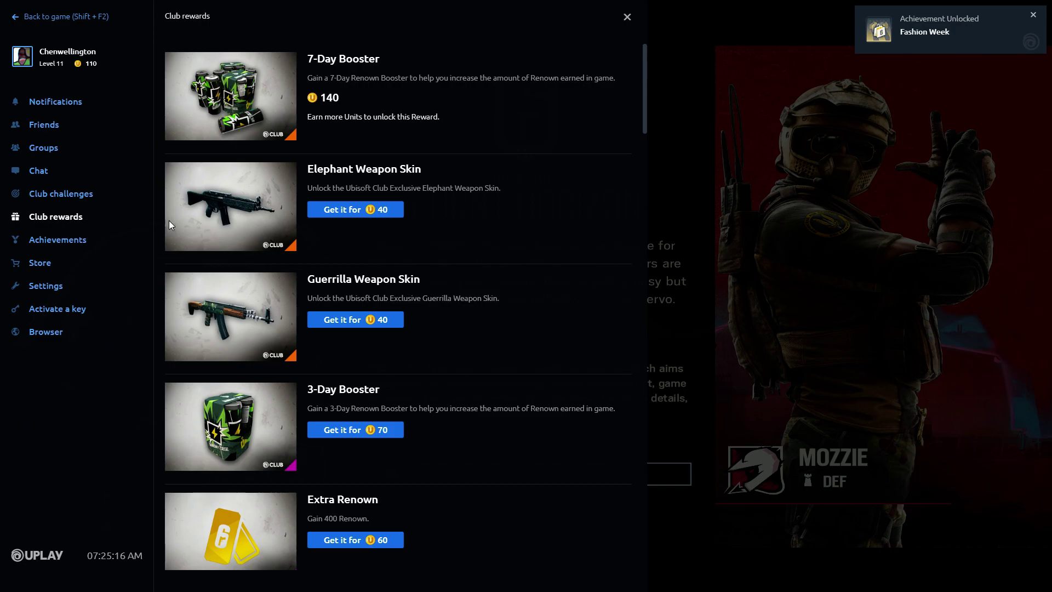
{"action": "scroll", "coordinate": [345, 307], "scroll_direction": "down", "scroll_amount": 15}
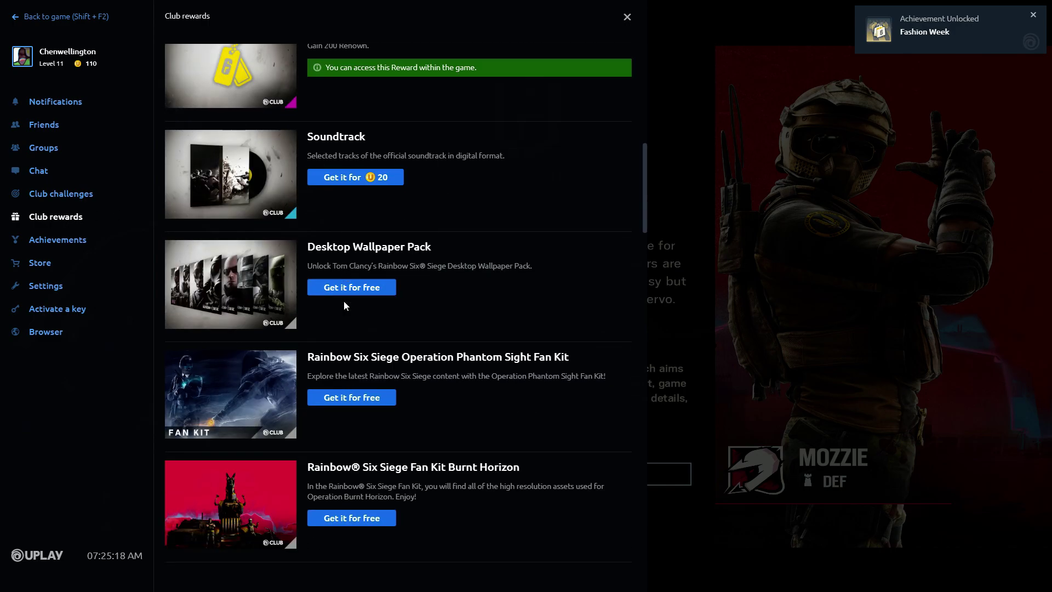
{"action": "scroll", "coordinate": [343, 297], "scroll_direction": "down", "scroll_amount": 10}
{"action": "scroll", "coordinate": [343, 298], "scroll_direction": "up", "scroll_amount": 2}
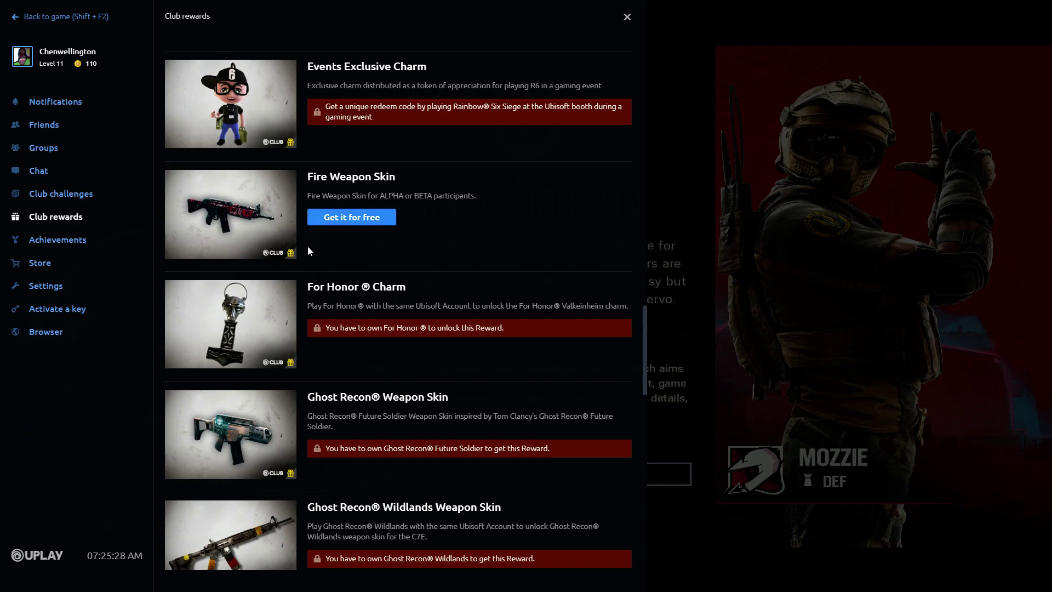
{"action": "left_click", "coordinate": [371, 224]}
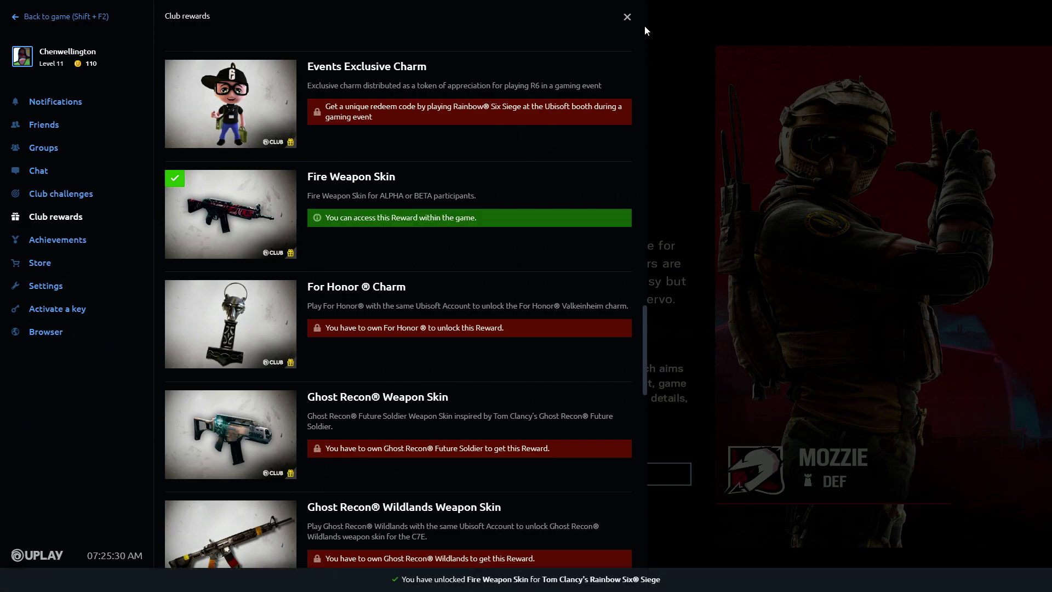
Close the overlay, dismiss the Burnt Horizon, security and gadget notices, and go to Operators.
{"action": "key", "text": "shift+F2"}
{"action": "left_click", "coordinate": [397, 474]}
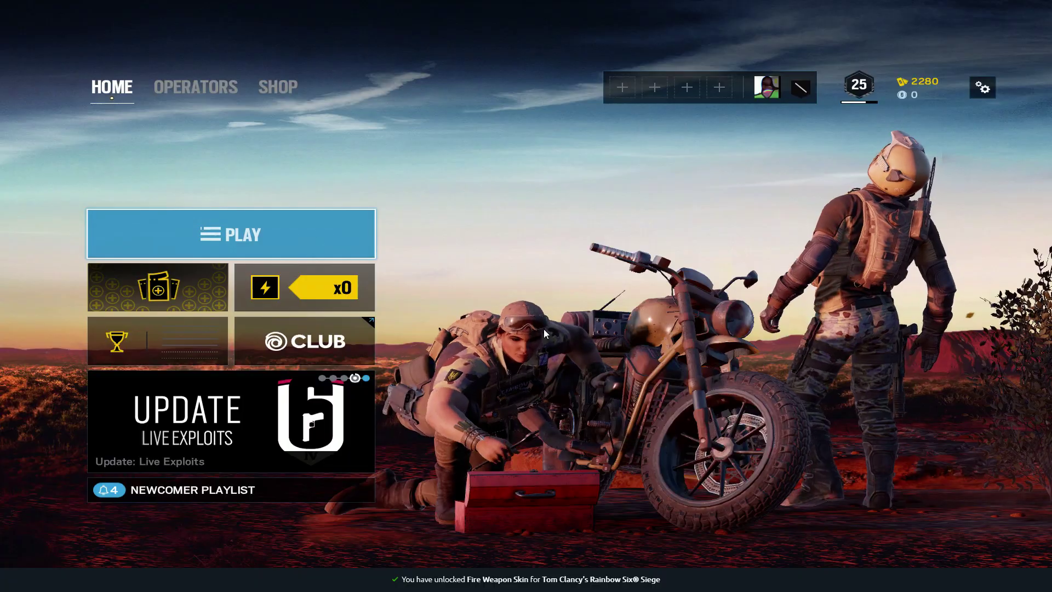
{"action": "left_click", "coordinate": [789, 463]}
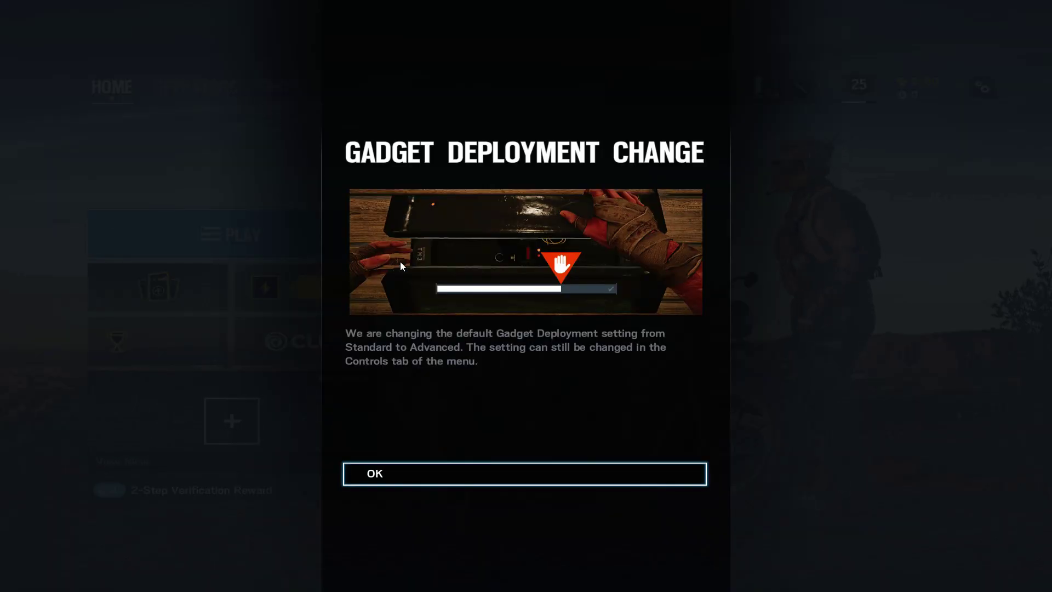
{"action": "left_click", "coordinate": [526, 472]}
{"action": "left_click", "coordinate": [196, 86]}
Browse the weapon skins for Ash's G36C in her loadout, then back out.
{"action": "left_click", "coordinate": [168, 271]}
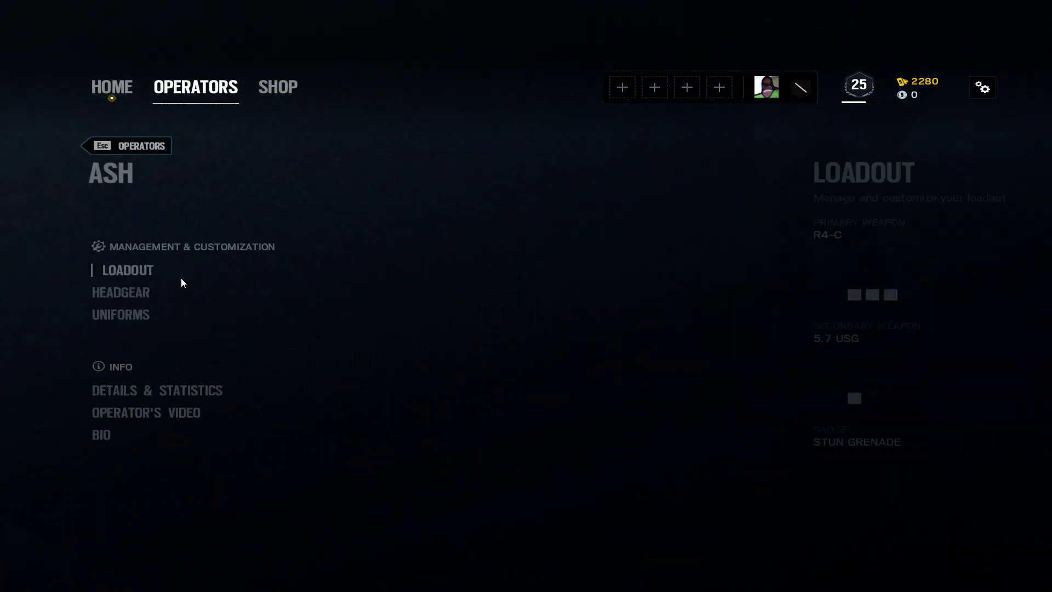
{"action": "left_click", "coordinate": [181, 277]}
{"action": "left_click", "coordinate": [216, 280]}
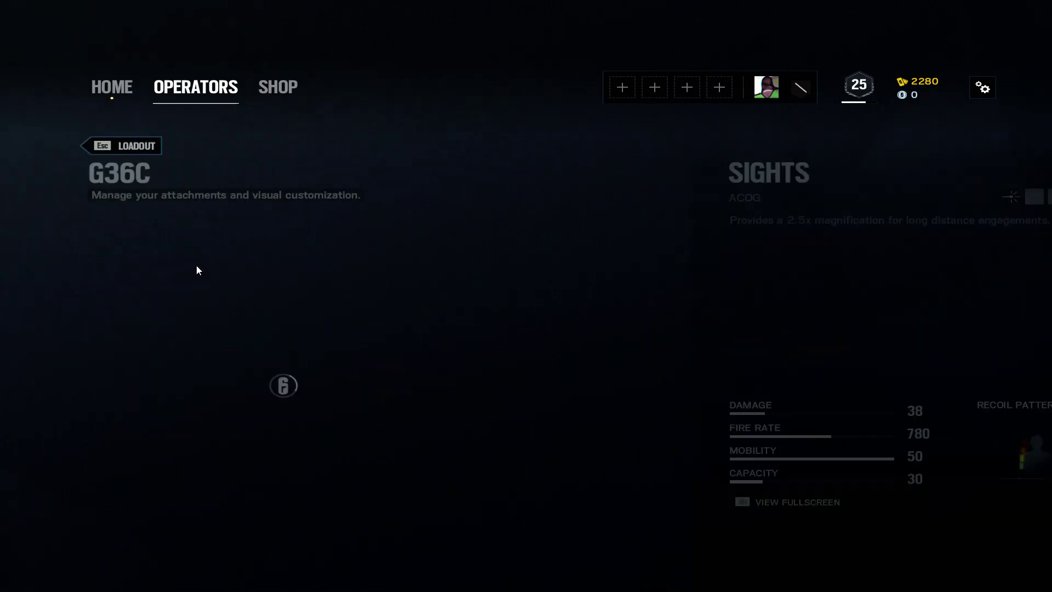
{"action": "left_click", "coordinate": [146, 506]}
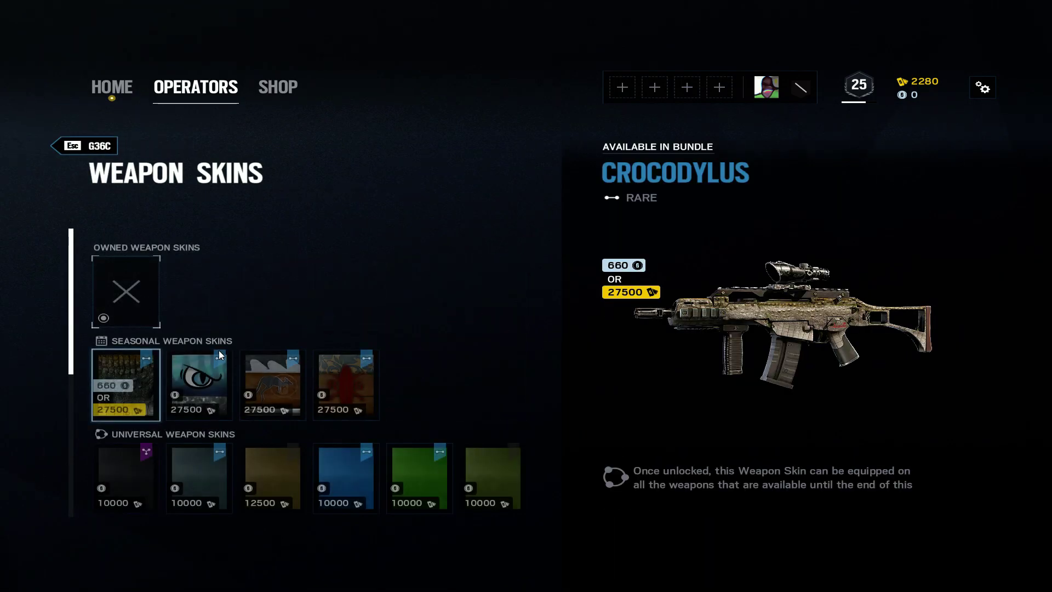
{"action": "scroll", "coordinate": [181, 383], "scroll_direction": "down", "scroll_amount": 3}
{"action": "scroll", "coordinate": [180, 384], "scroll_direction": "up", "scroll_amount": 3}
{"action": "key", "text": "Escape"}
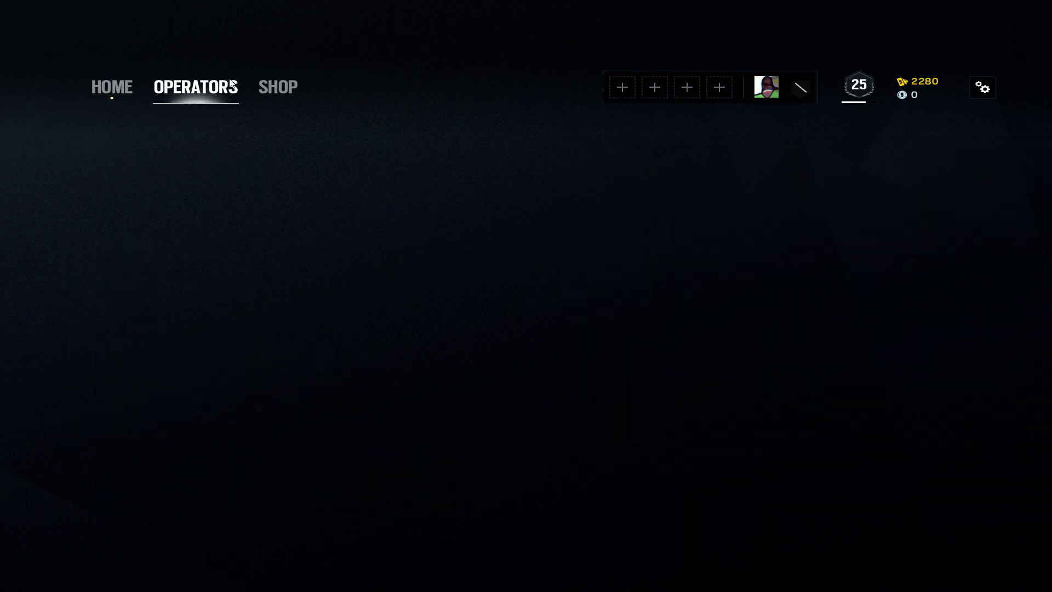
Return home, dismiss the newcomer tips, and start the 01 CQB BASICS situation.
{"action": "left_click", "coordinate": [113, 88]}
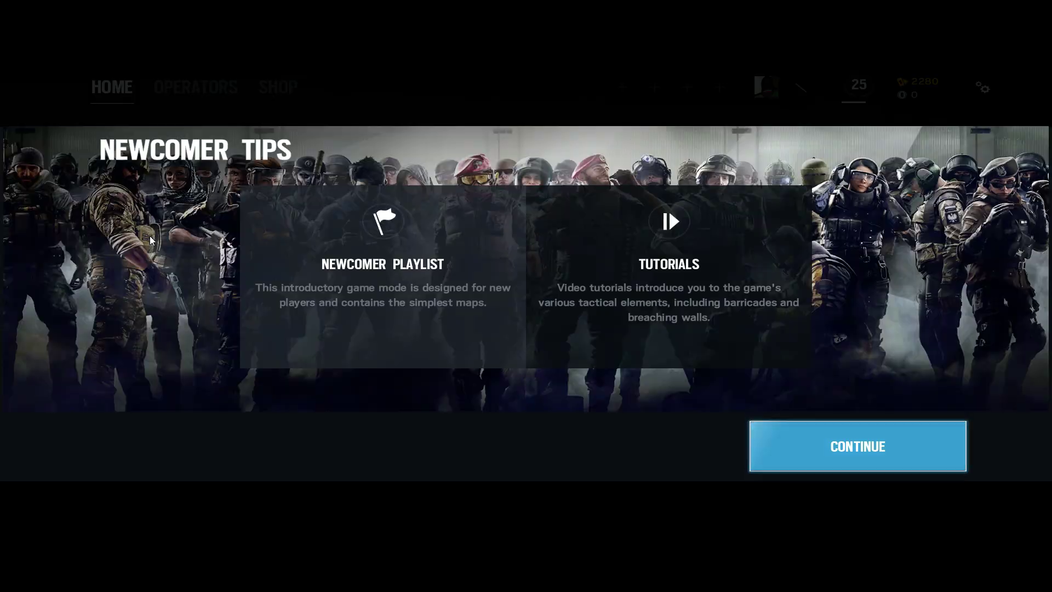
{"action": "left_click", "coordinate": [816, 456]}
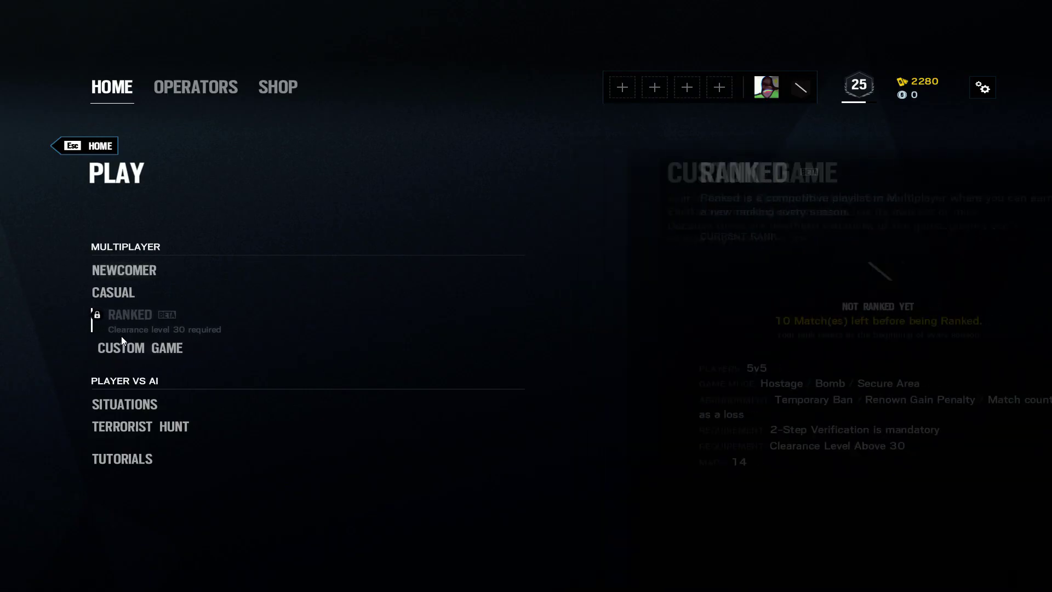
{"action": "left_click", "coordinate": [132, 405]}
{"action": "left_click", "coordinate": [226, 243]}
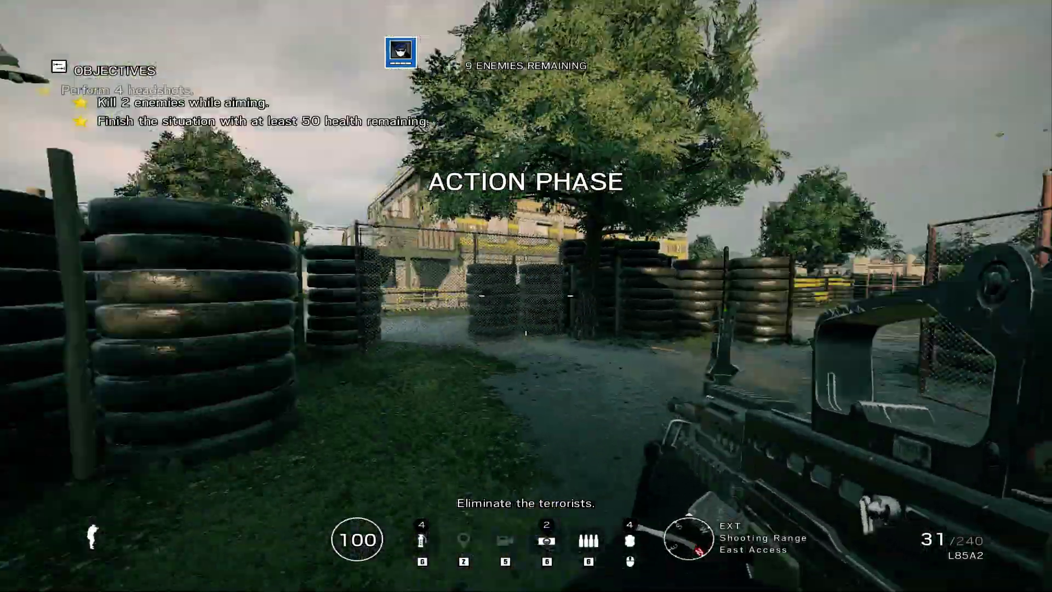
Set horizontal and vertical sensitivity to 11 and Aim Down Sights to 83 in Controls, then resume play.
{"action": "key", "text": "Escape"}
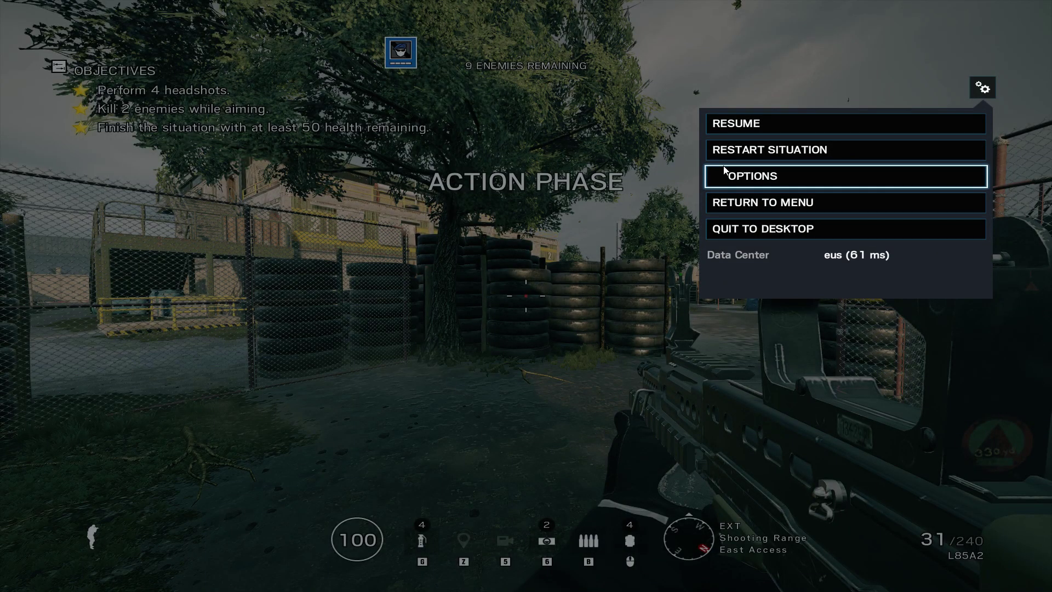
{"action": "key", "text": "Return"}
{"action": "left_click", "coordinate": [351, 171]}
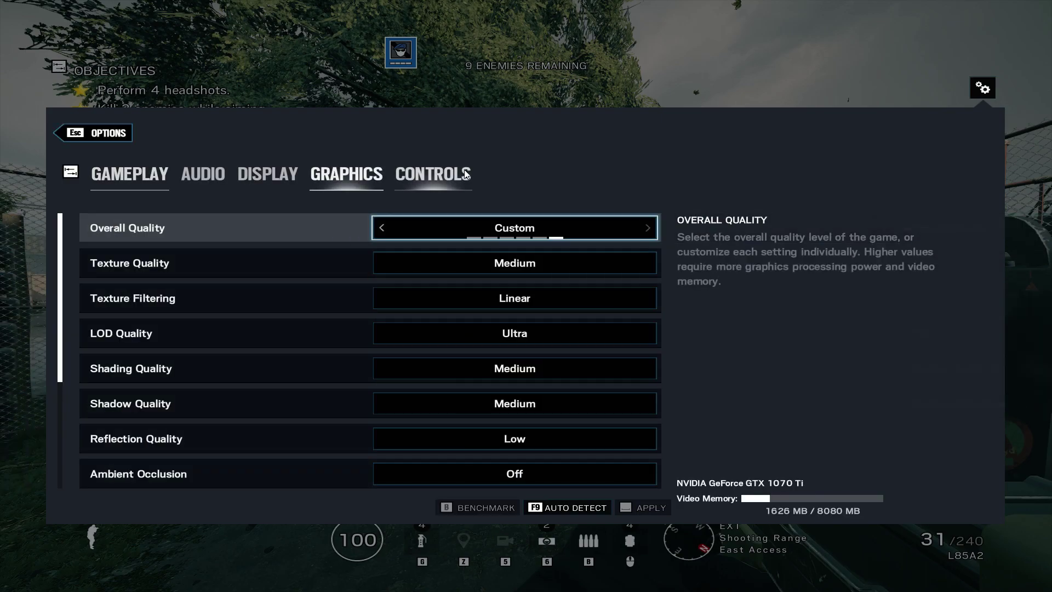
{"action": "left_click", "coordinate": [465, 171]}
{"action": "scroll", "coordinate": [433, 334], "scroll_direction": "up", "scroll_amount": 2}
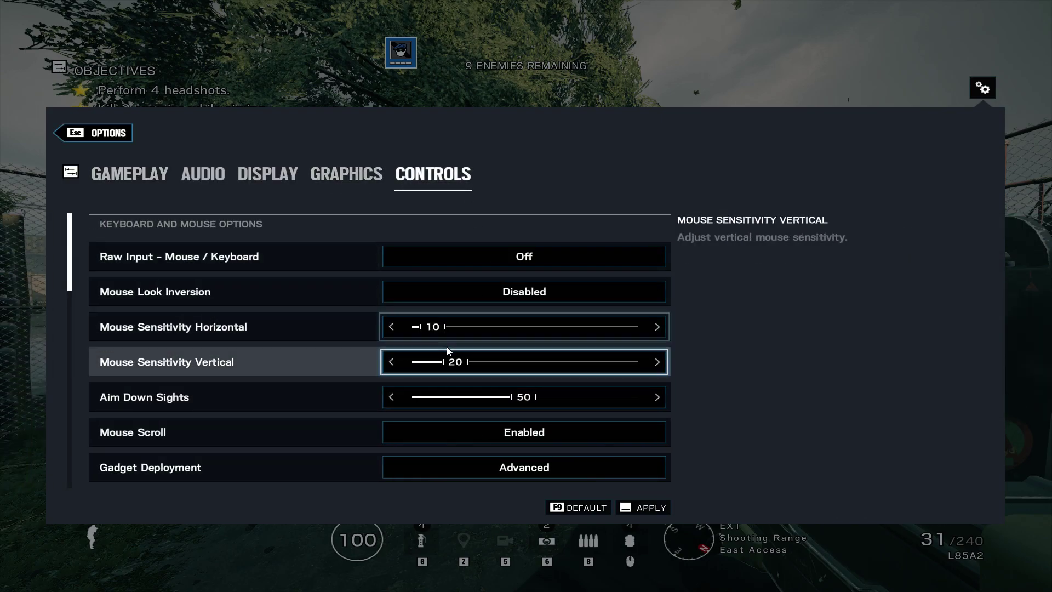
{"action": "scroll", "coordinate": [448, 362], "scroll_direction": "down", "scroll_amount": 1}
{"action": "scroll", "coordinate": [434, 365], "scroll_direction": "down", "scroll_amount": 1}
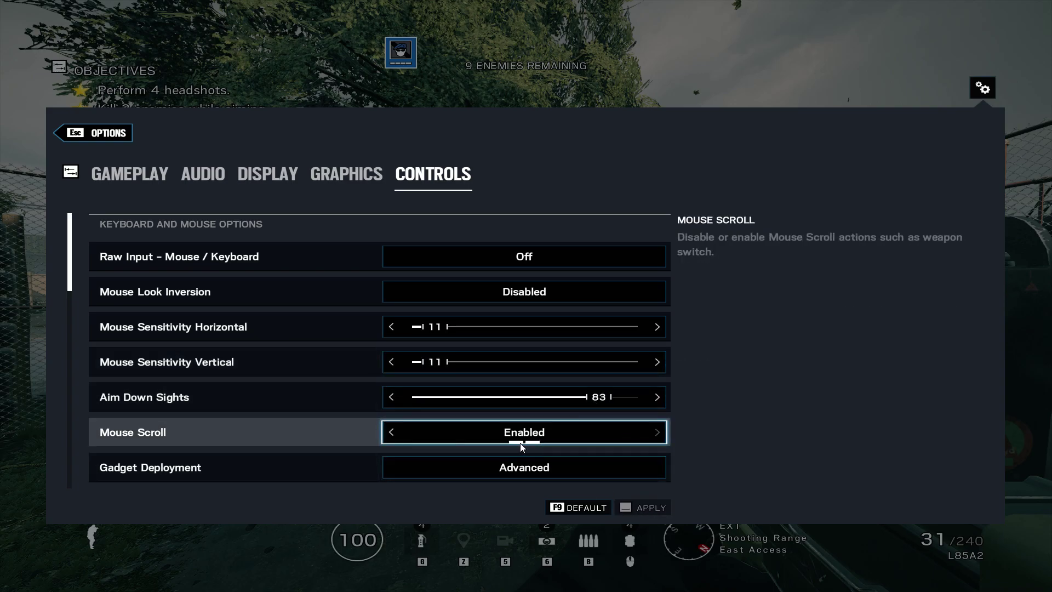
{"action": "scroll", "coordinate": [527, 451], "scroll_direction": "down", "scroll_amount": 2}
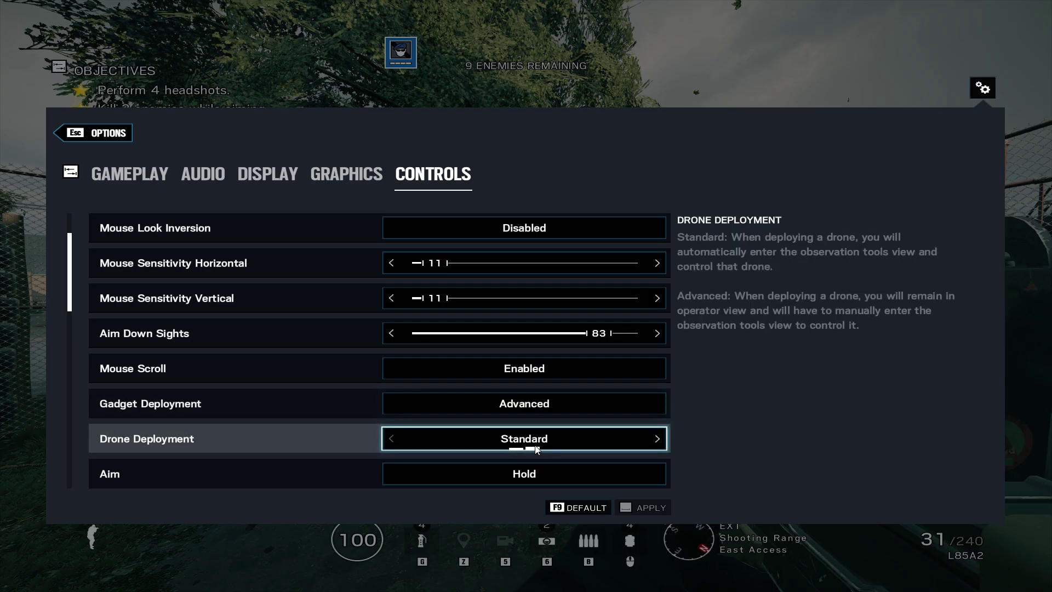
{"action": "scroll", "coordinate": [526, 356], "scroll_direction": "down", "scroll_amount": 10}
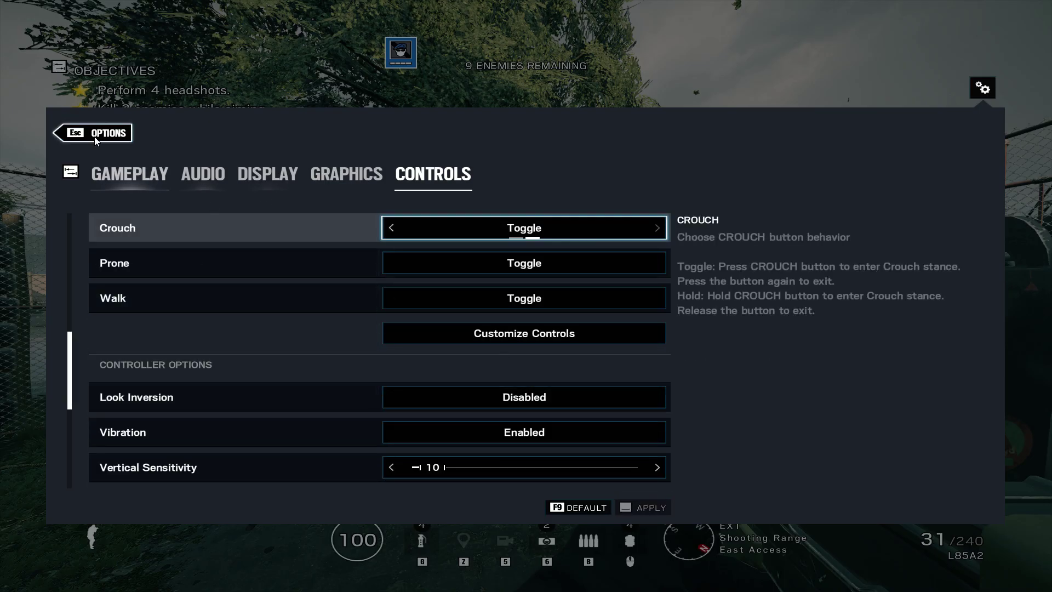
{"action": "left_click", "coordinate": [95, 134]}
{"action": "key", "text": "Escape"}
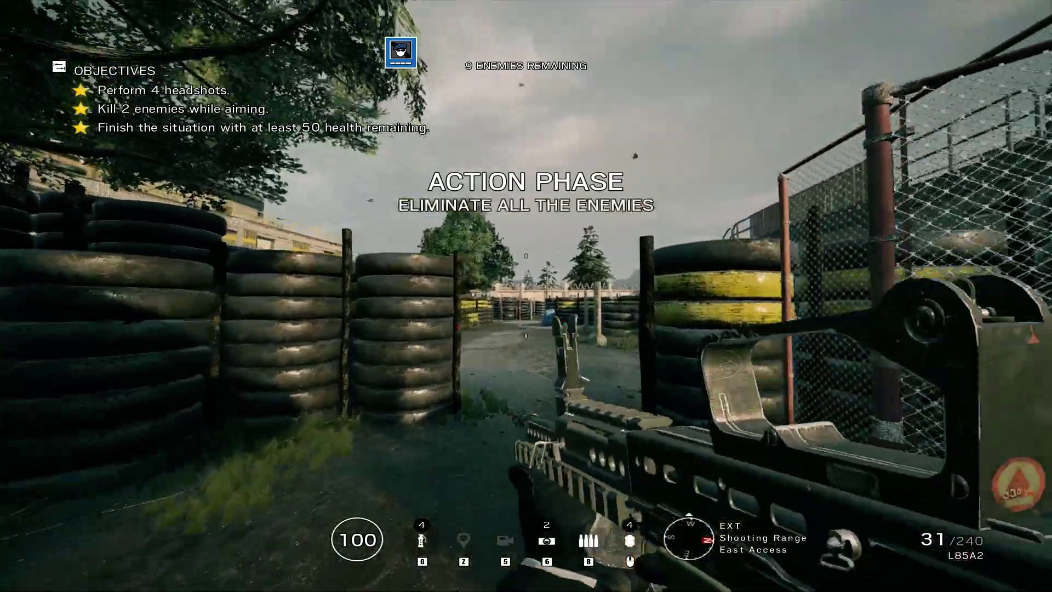
Advance toward the tire area and shoot the terrorist there while aiming down sights.
{"action": "key", "text": "w"}
{"action": "right_click", "coordinate": [526, 296]}
{"action": "left_click", "coordinate": [526, 296]}
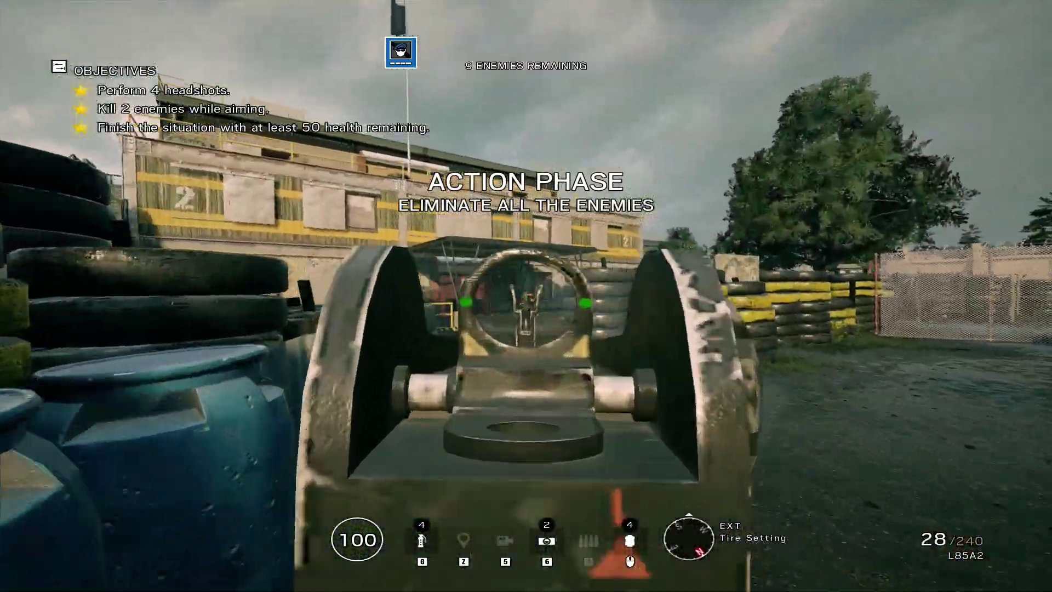
{"action": "left_click", "coordinate": [526, 296]}
{"action": "right_click", "coordinate": [526, 296]}
Push through the Front Access corridor into the Piano Lounge, shooting the terrorists along the way.
{"action": "key", "text": "w"}
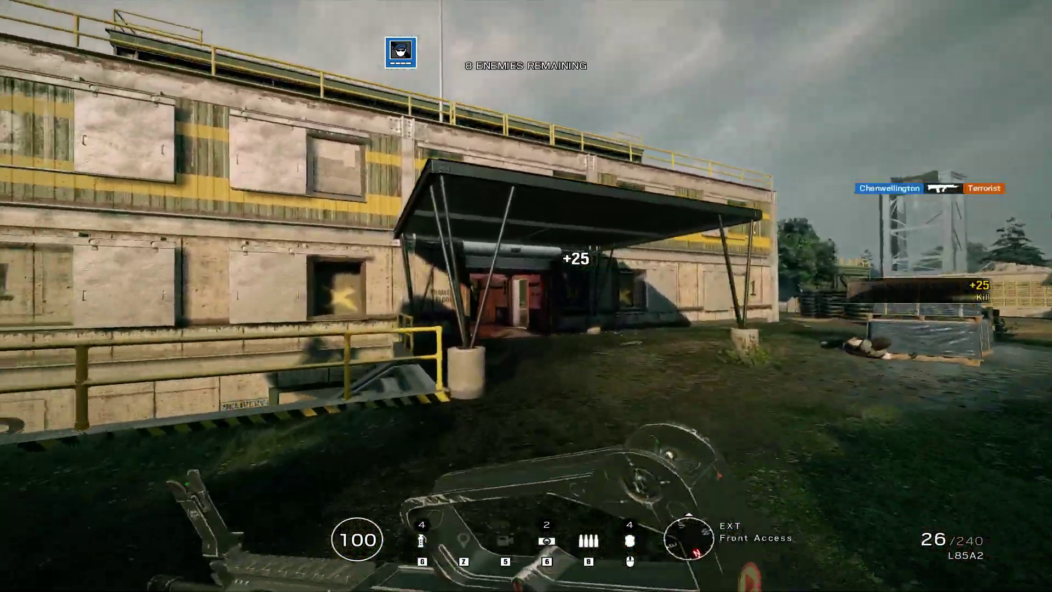
{"action": "key", "text": "w"}
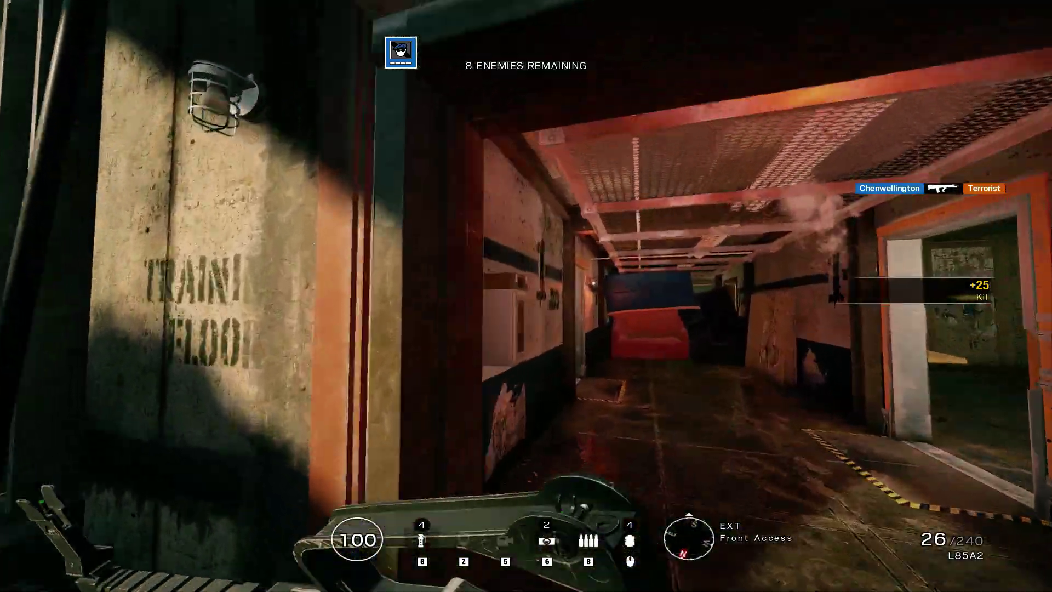
{"action": "key", "text": "w"}
{"action": "left_click", "coordinate": [526, 295]}
{"action": "left_click", "coordinate": [526, 296]}
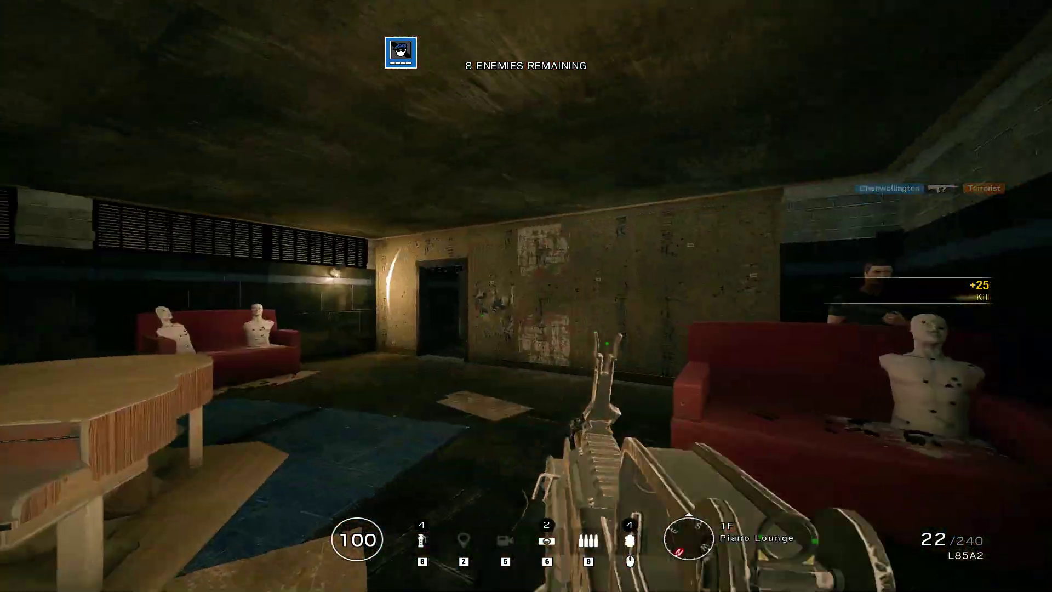
{"action": "right_click", "coordinate": [526, 296]}
{"action": "left_click", "coordinate": [526, 296]}
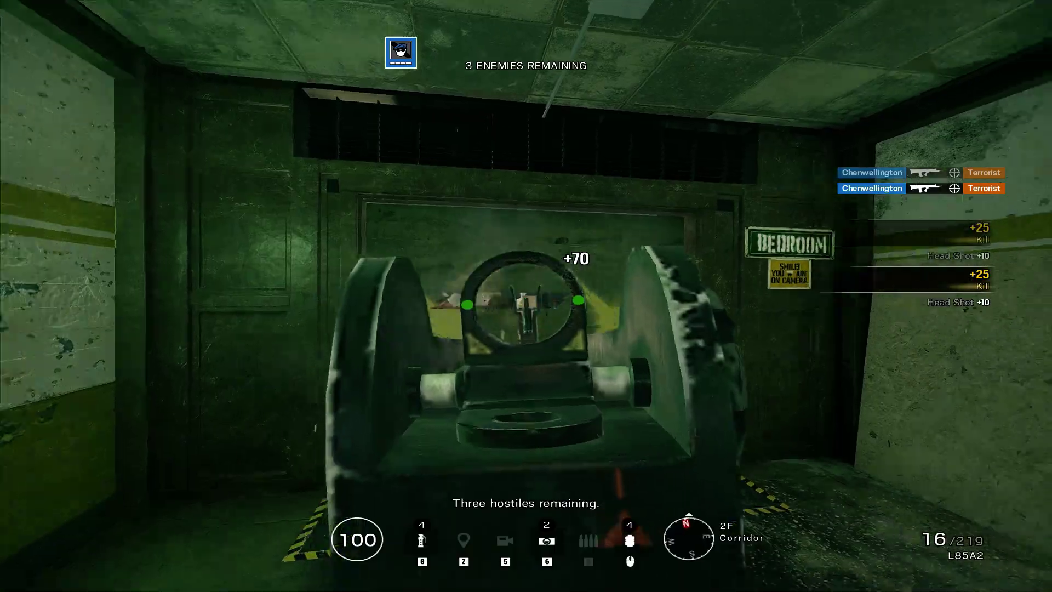
Finish the last terrorists with the P226 MK 25 pistol and view the bonus clearance-level XP.
{"action": "key", "text": "2"}
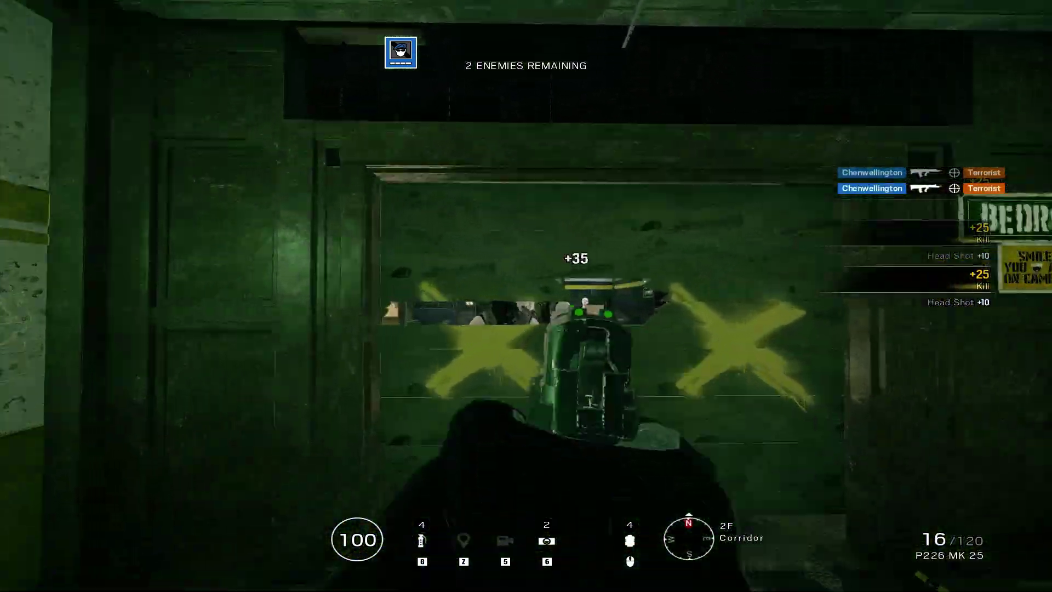
{"action": "left_click", "coordinate": [526, 296]}
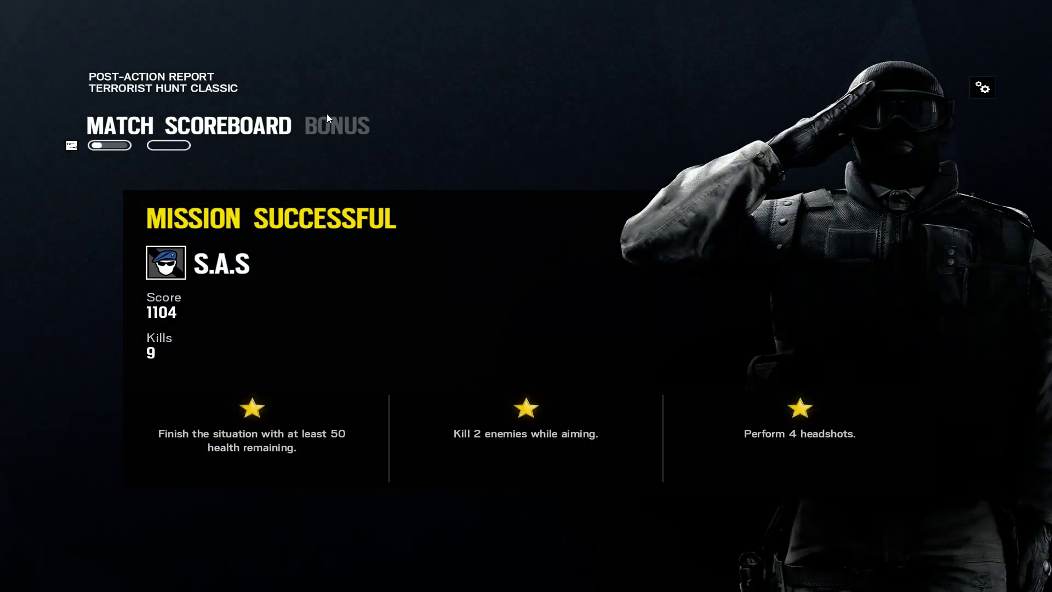
{"action": "left_click", "coordinate": [328, 121]}
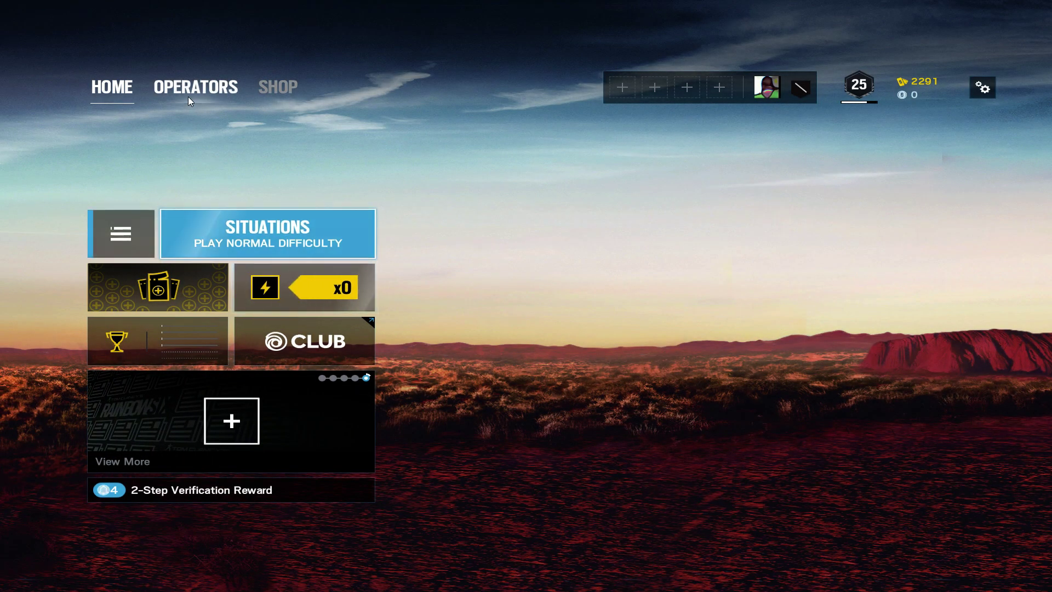
Browse Sledge's M590A1 weapon skins via Operators > Loadout, preview an owned skin, then back out.
{"action": "left_click", "coordinate": [196, 87]}
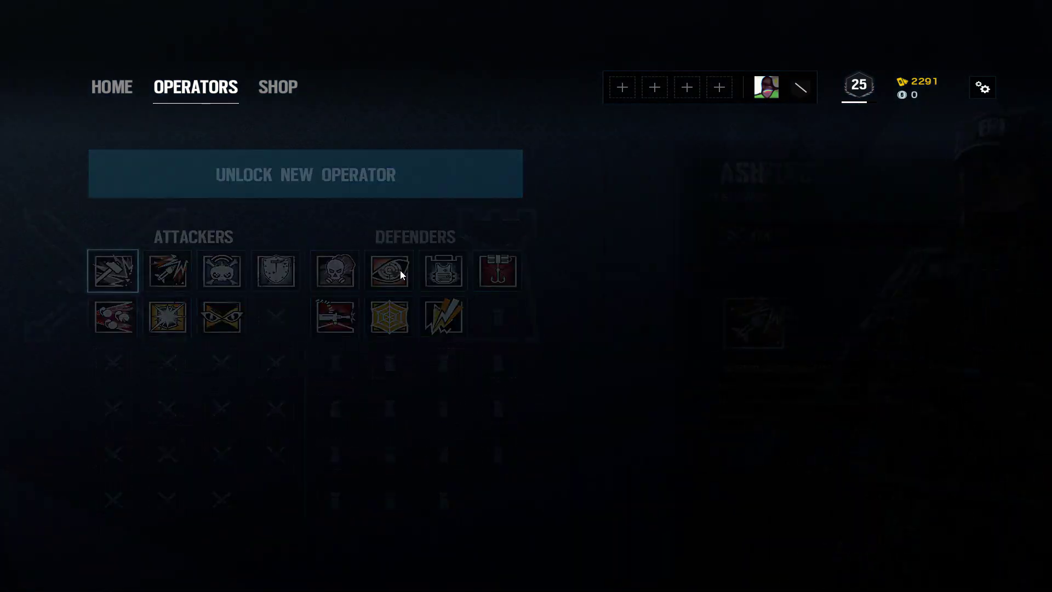
{"action": "left_click", "coordinate": [113, 270]}
{"action": "left_click", "coordinate": [121, 268]}
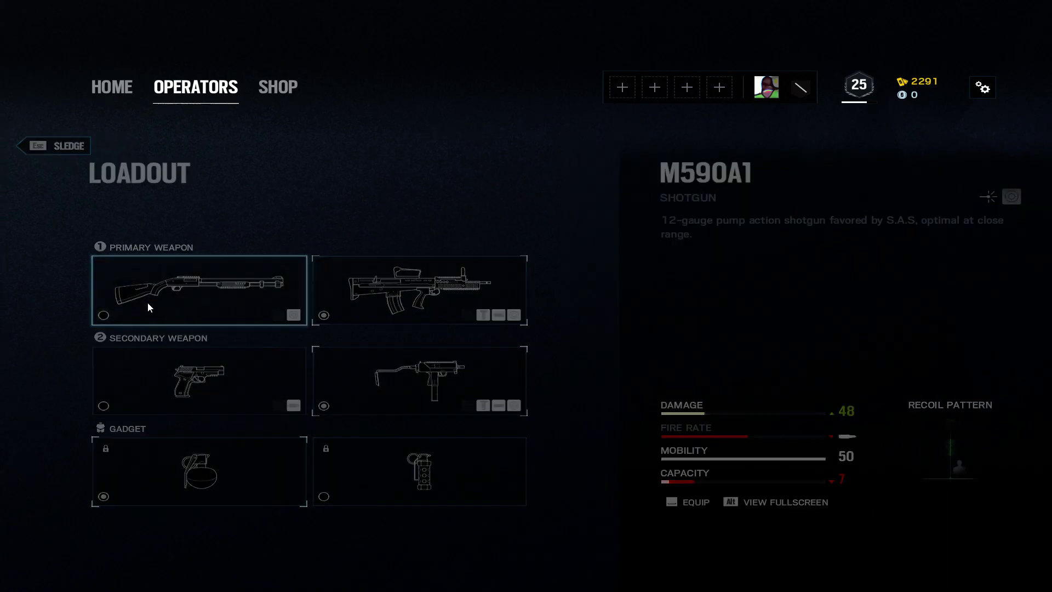
{"action": "left_click", "coordinate": [148, 307]}
{"action": "left_click", "coordinate": [170, 359]}
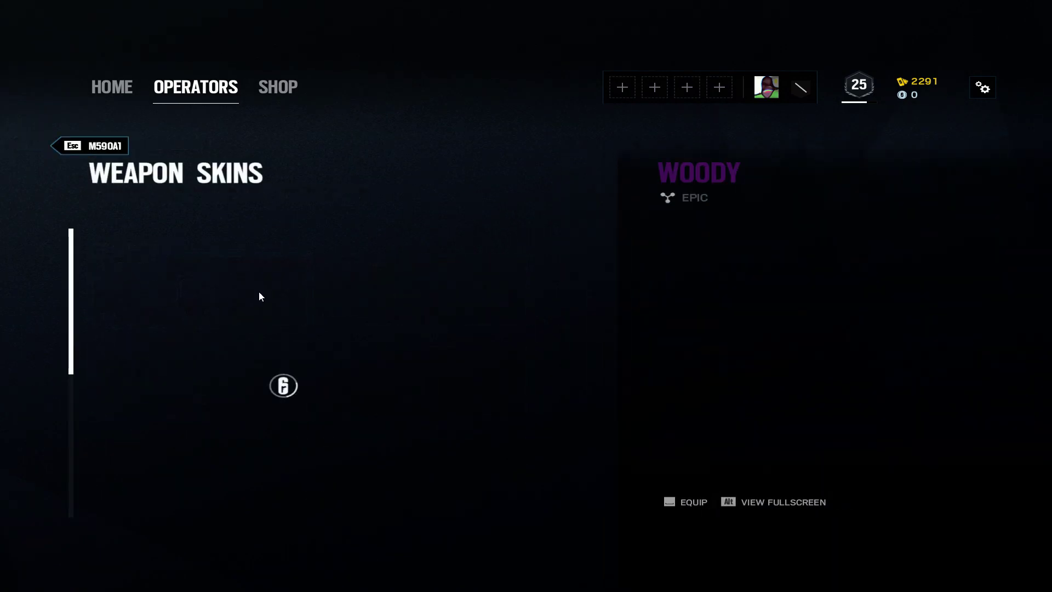
{"action": "left_click", "coordinate": [228, 99]}
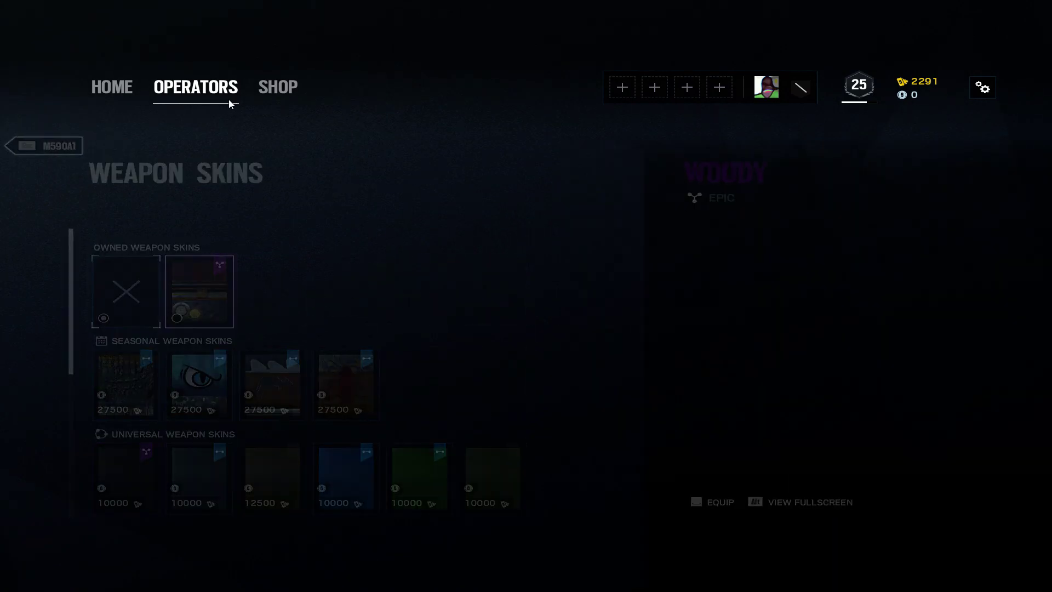
{"action": "key", "text": "Escape"}
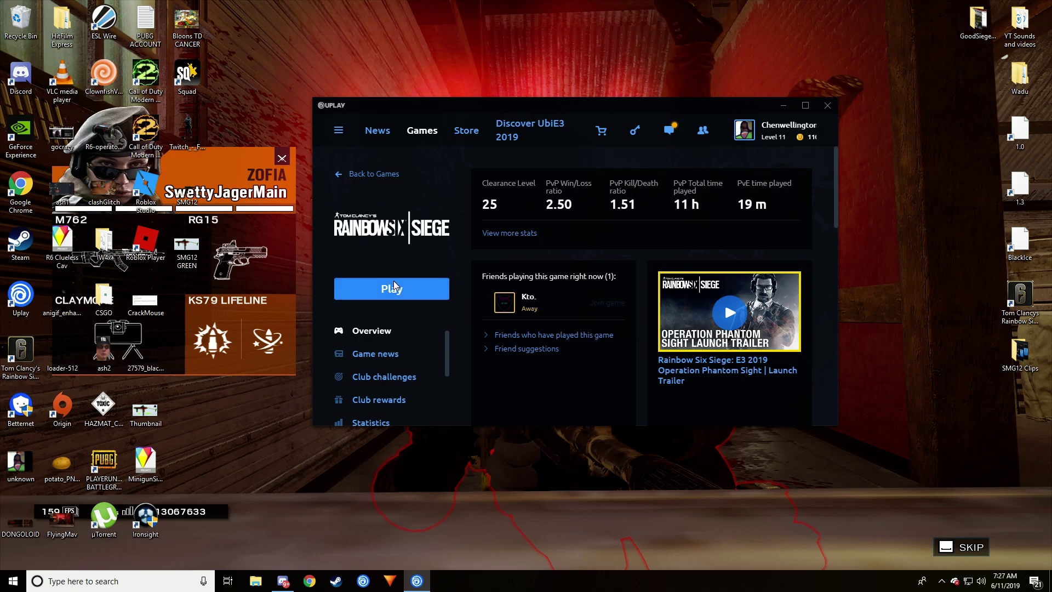
Launch Rainbow Six Siege from its Uplay page and let it load to the Operators page.
{"action": "left_click", "coordinate": [387, 294]}
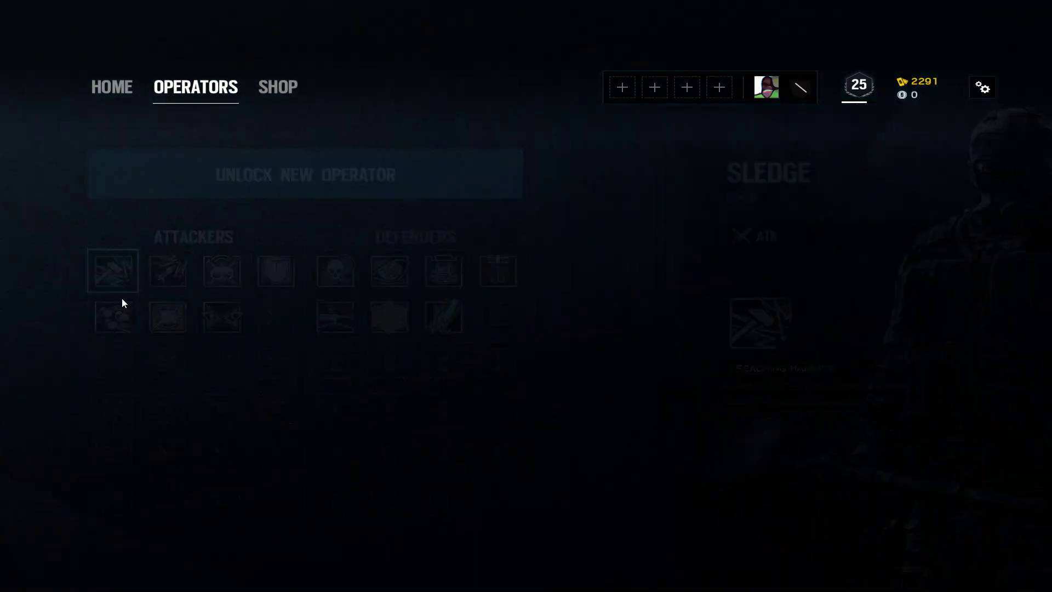
Equip the Fire skin from the M590A1's Weapon Skins in Sledge's loadout, then Alt+Tab to the desktop.
{"action": "left_click", "coordinate": [114, 272]}
{"action": "left_click", "coordinate": [114, 271]}
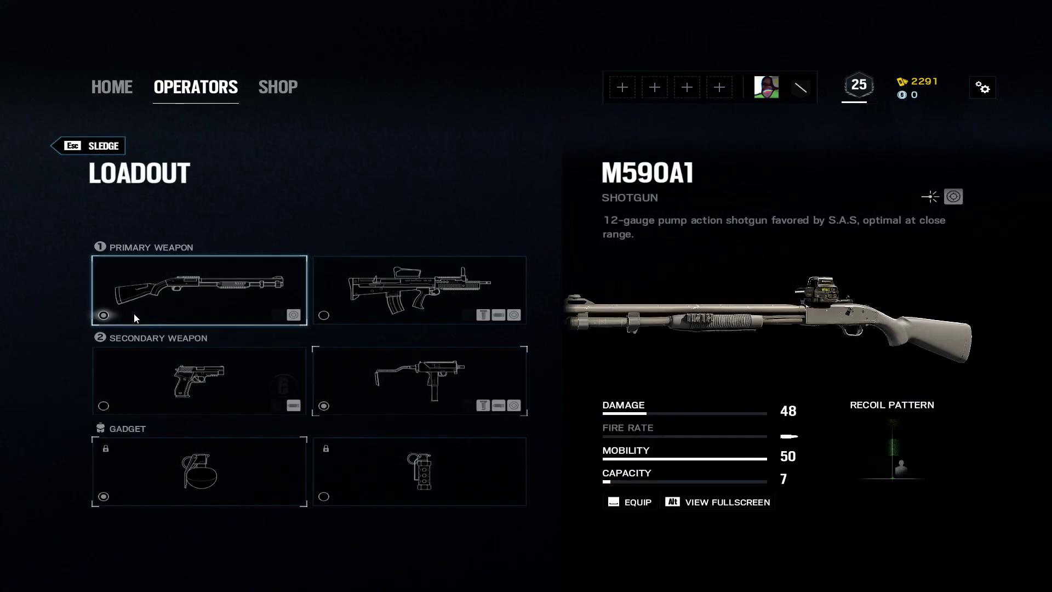
{"action": "left_click", "coordinate": [134, 317]}
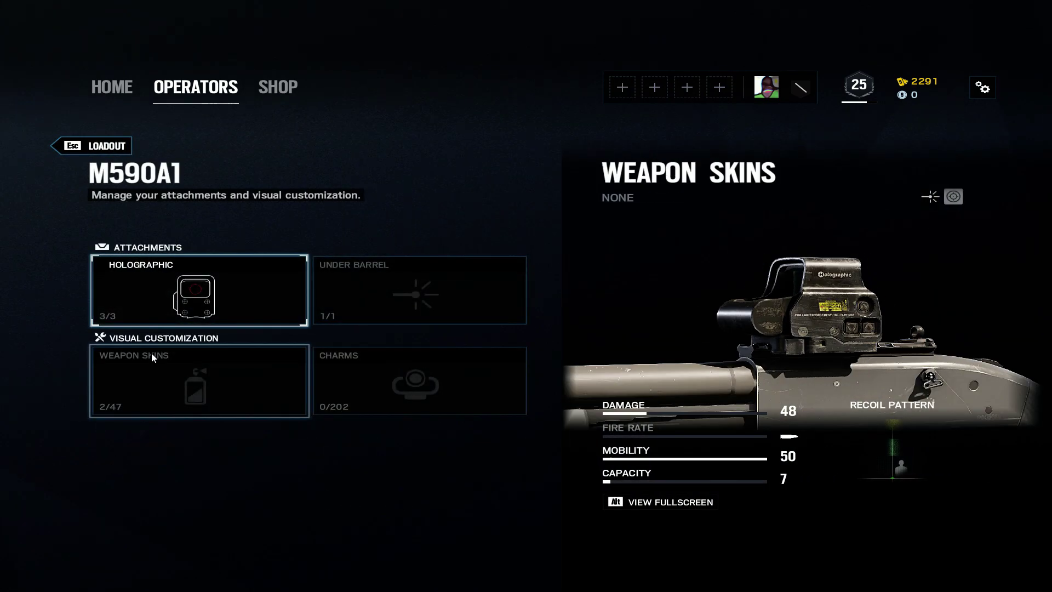
{"action": "left_click", "coordinate": [153, 357]}
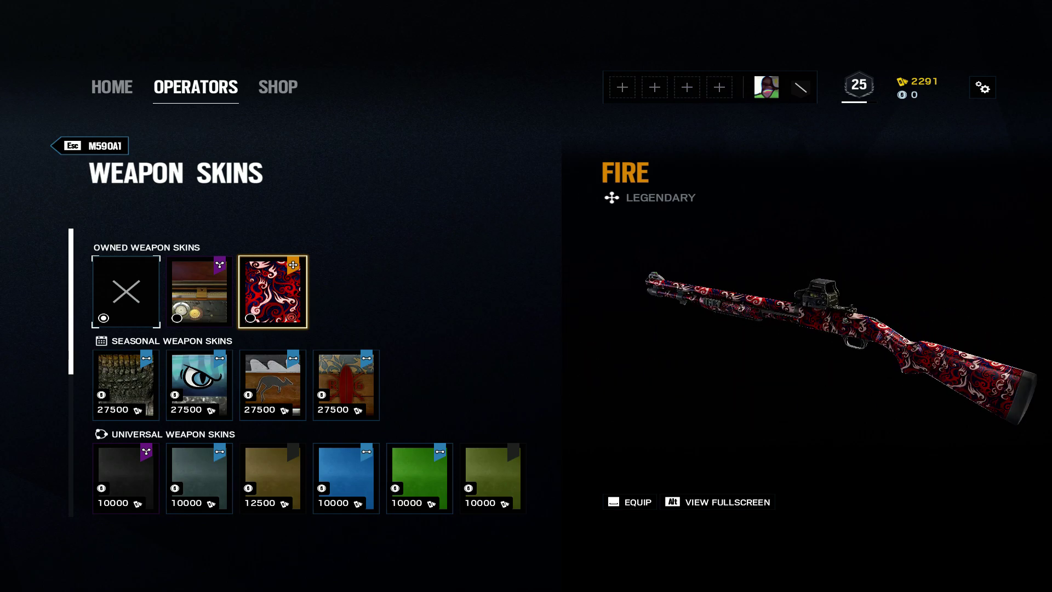
{"action": "key", "text": "space"}
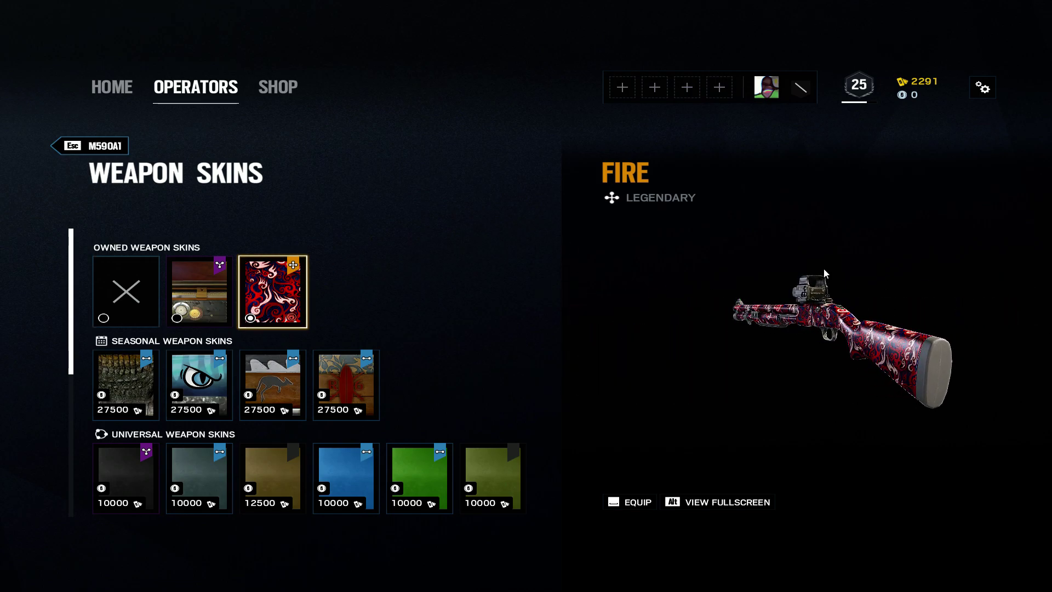
{"action": "key", "text": "alt+Tab"}
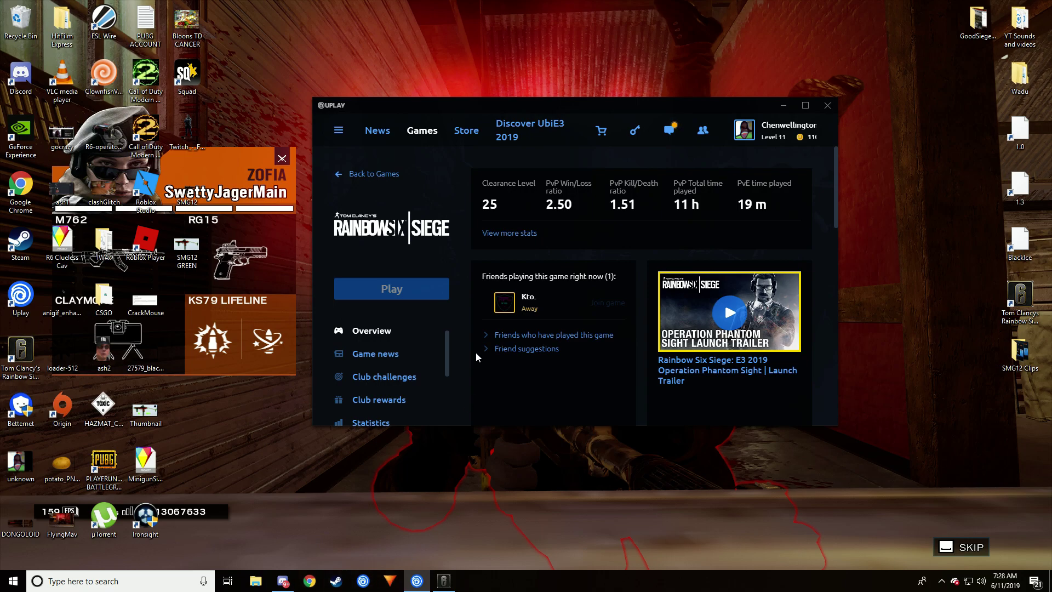
Close the empty 1842 window and browse to Ubisoft Game Launcher\savegames\<id>\635 in a new Explorer window.
{"action": "left_click_drag", "start_coordinate": [436, 139], "coordinate": [666, 304]}
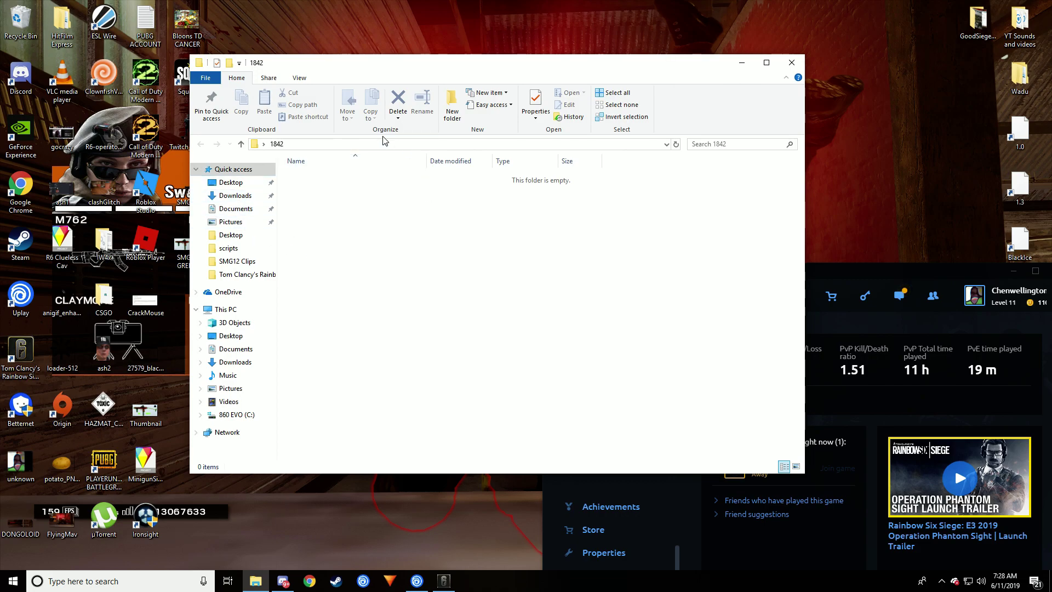
{"action": "left_click", "coordinate": [791, 63]}
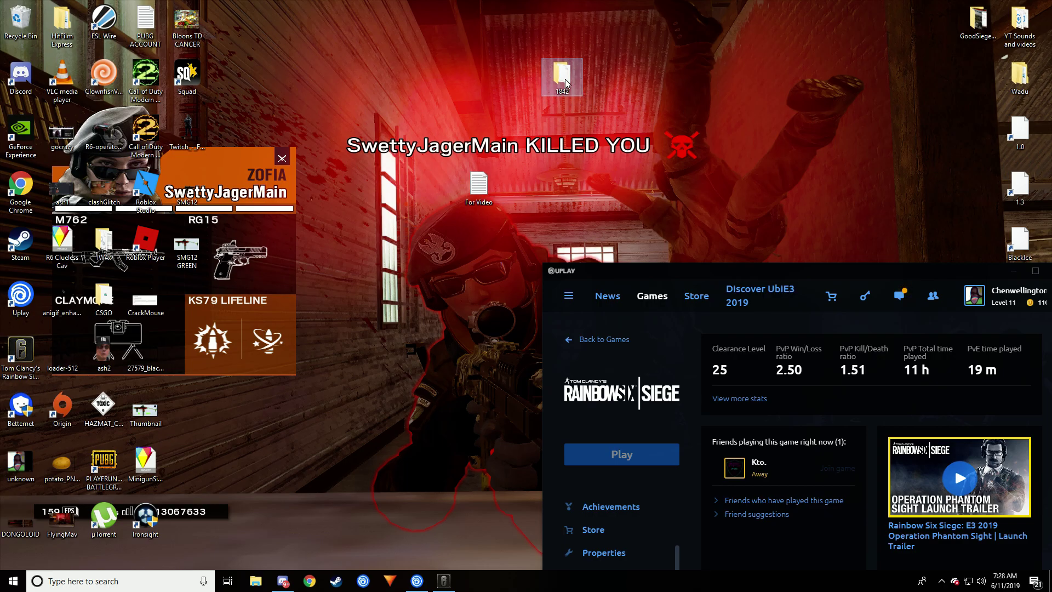
{"action": "left_click", "coordinate": [256, 581]}
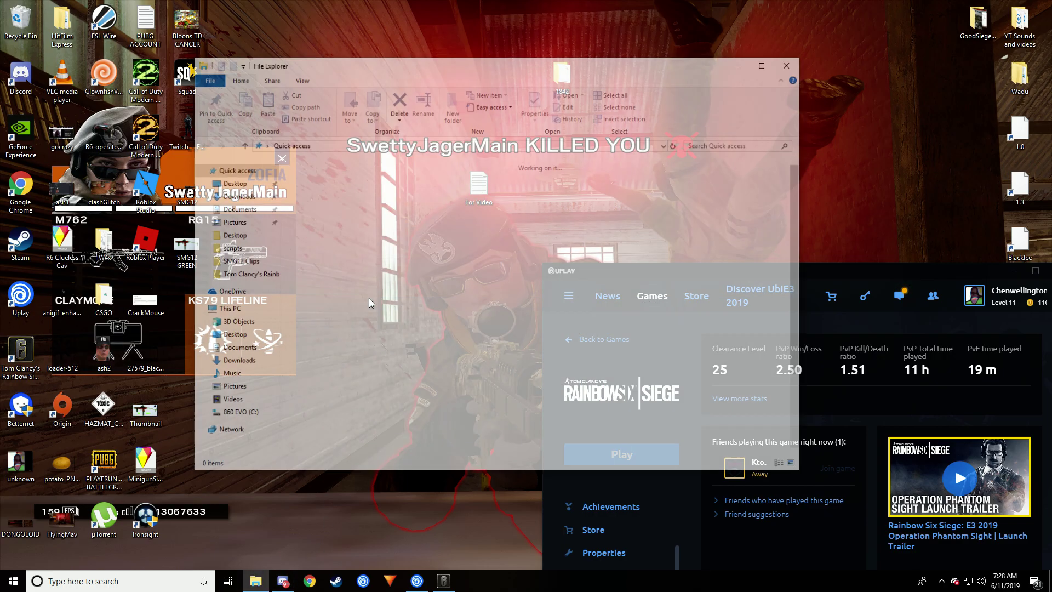
{"action": "left_click", "coordinate": [236, 416]}
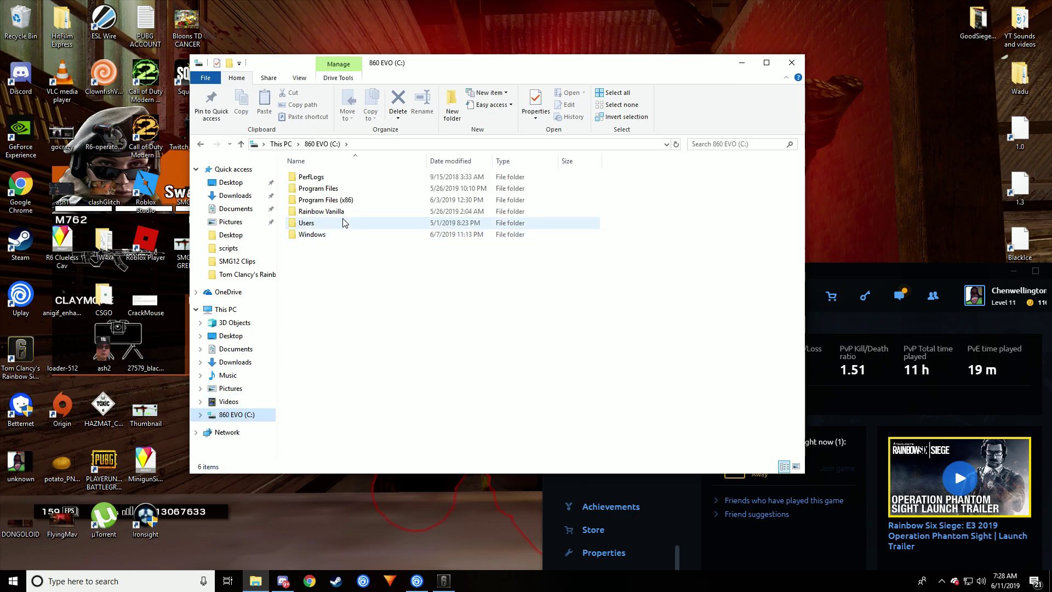
{"action": "double_click", "coordinate": [323, 199]}
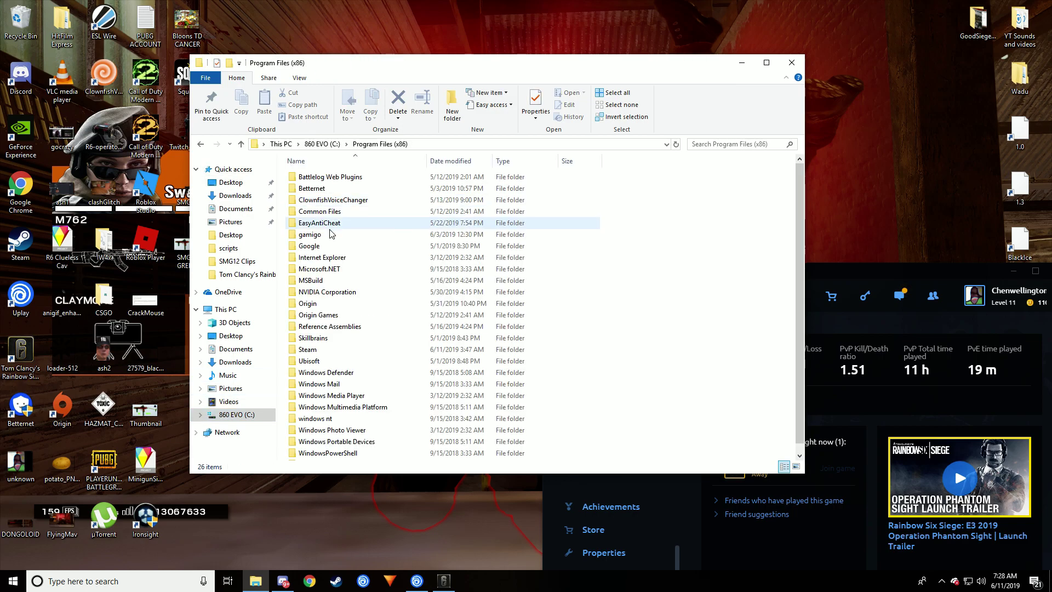
{"action": "double_click", "coordinate": [312, 363]}
{"action": "double_click", "coordinate": [336, 176]}
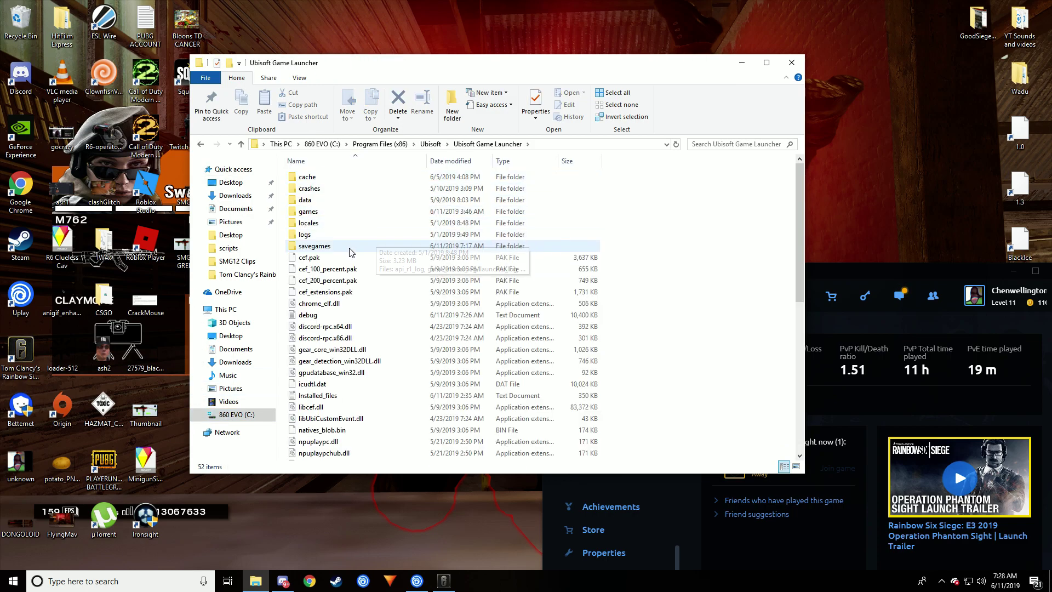
{"action": "double_click", "coordinate": [331, 244]}
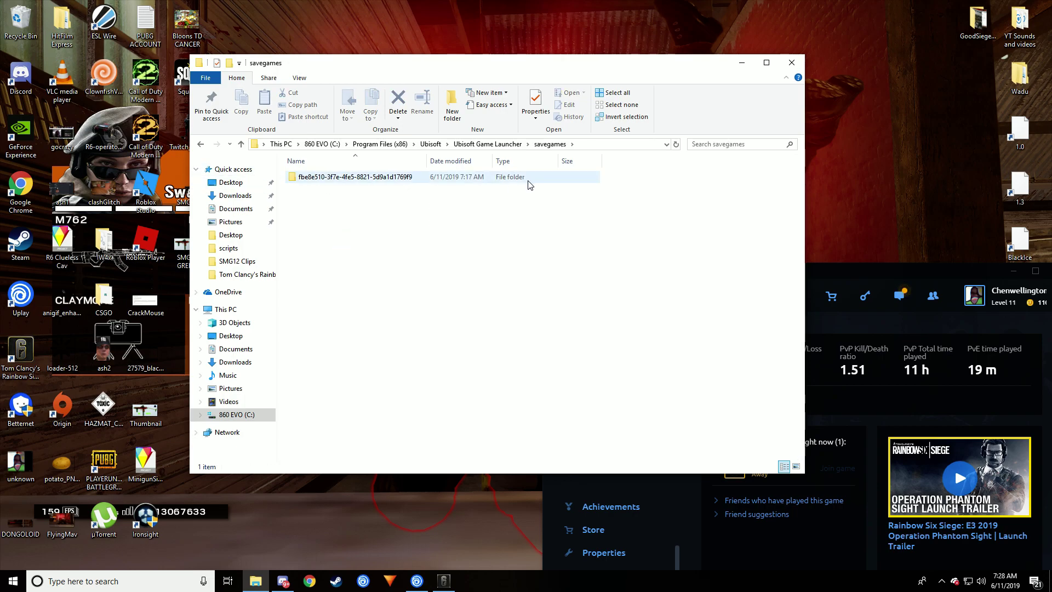
{"action": "double_click", "coordinate": [323, 177]}
{"action": "double_click", "coordinate": [300, 180]}
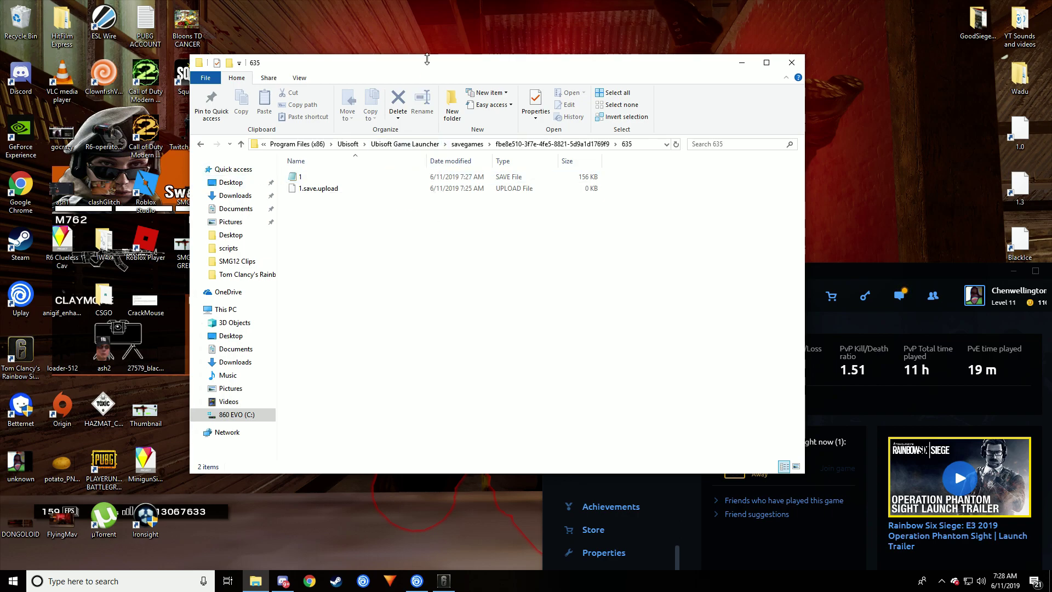
Close Explorer, recentre the Uplay window, and open Uplay's General settings.
{"action": "mouse_move", "coordinate": [611, 55]}
{"action": "left_mouse_down"}
{"action": "mouse_move", "coordinate": [611, 278]}
{"action": "mouse_move", "coordinate": [610, 63]}
{"action": "left_mouse_up"}
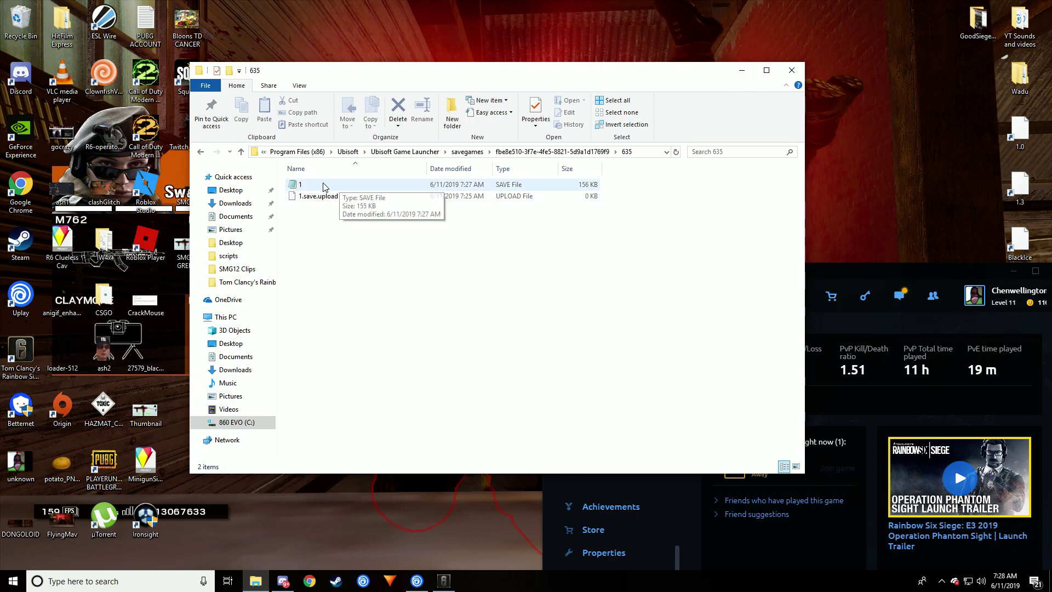
{"action": "left_click", "coordinate": [792, 70]}
{"action": "left_click_drag", "start_coordinate": [816, 274], "coordinate": [490, 136]}
{"action": "left_click", "coordinate": [261, 158]}
{"action": "left_click", "coordinate": [290, 209]}
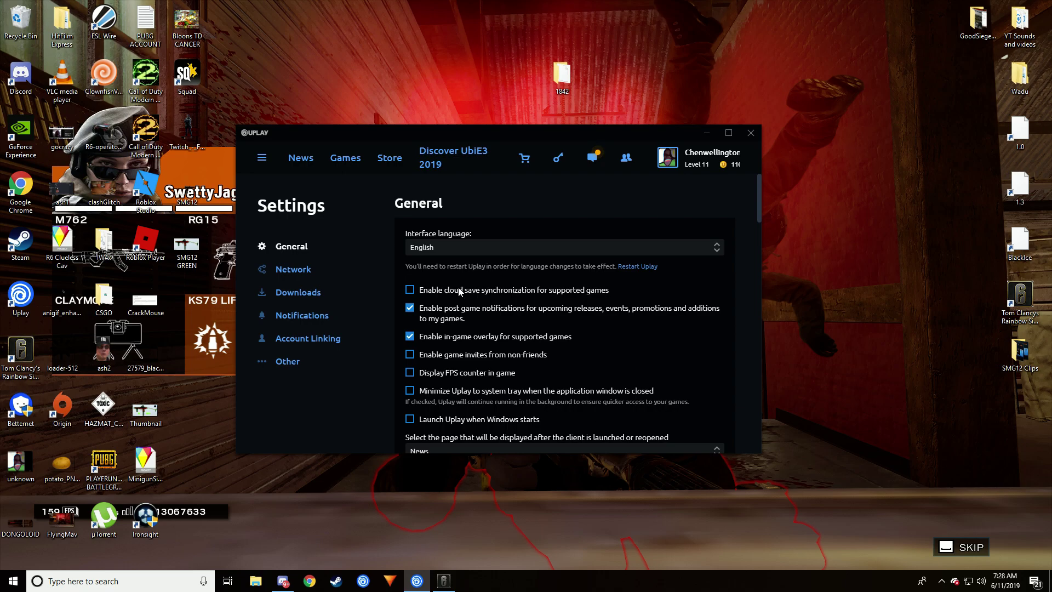
Force-quit Uplay despite the running-game warning and place the 1842 folder beside For Video.
{"action": "left_click", "coordinate": [357, 158]}
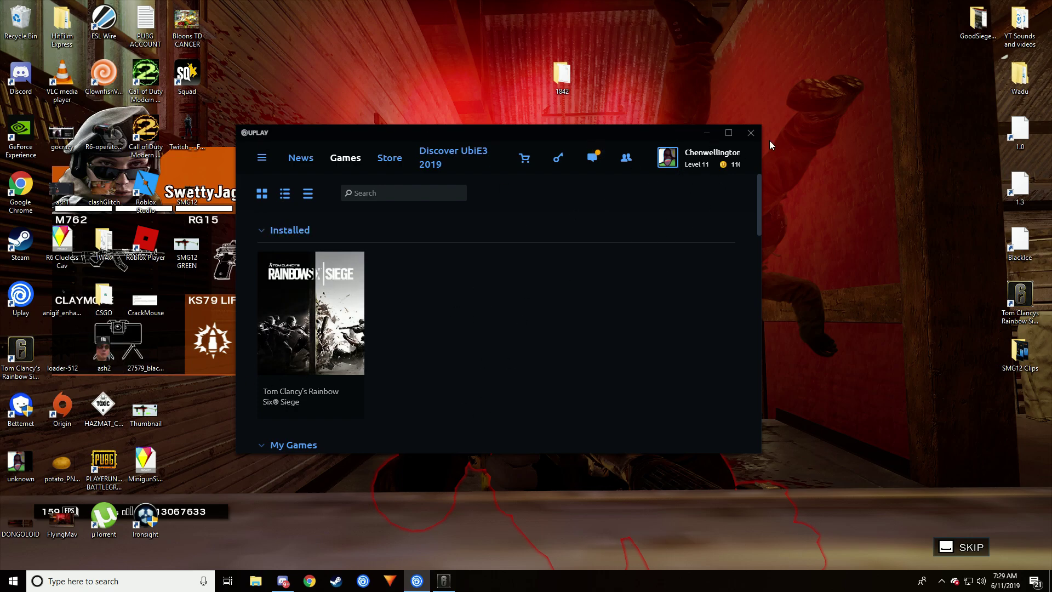
{"action": "left_click", "coordinate": [750, 132]}
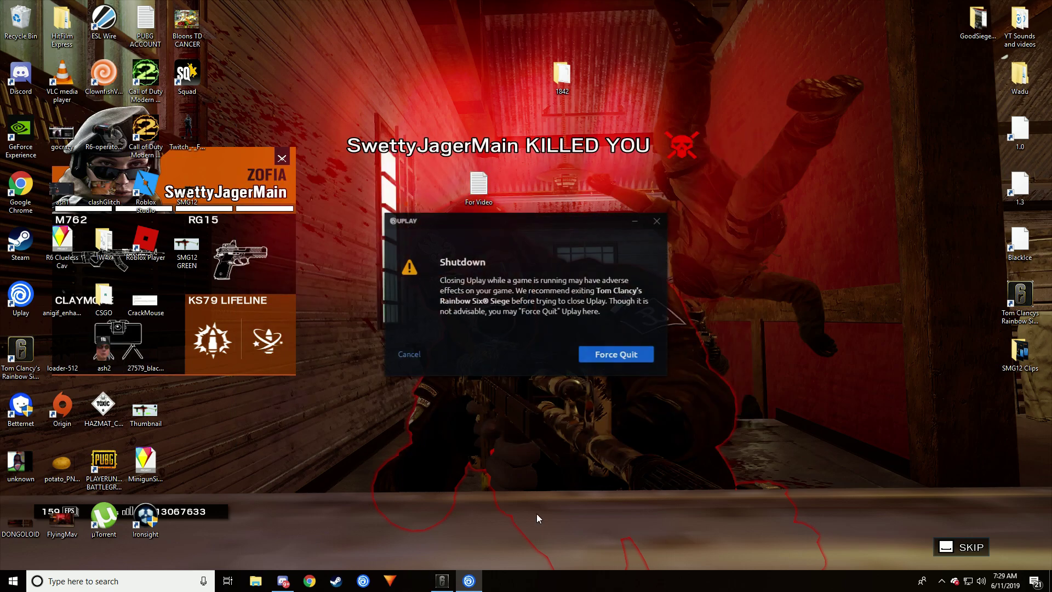
{"action": "left_click", "coordinate": [631, 360]}
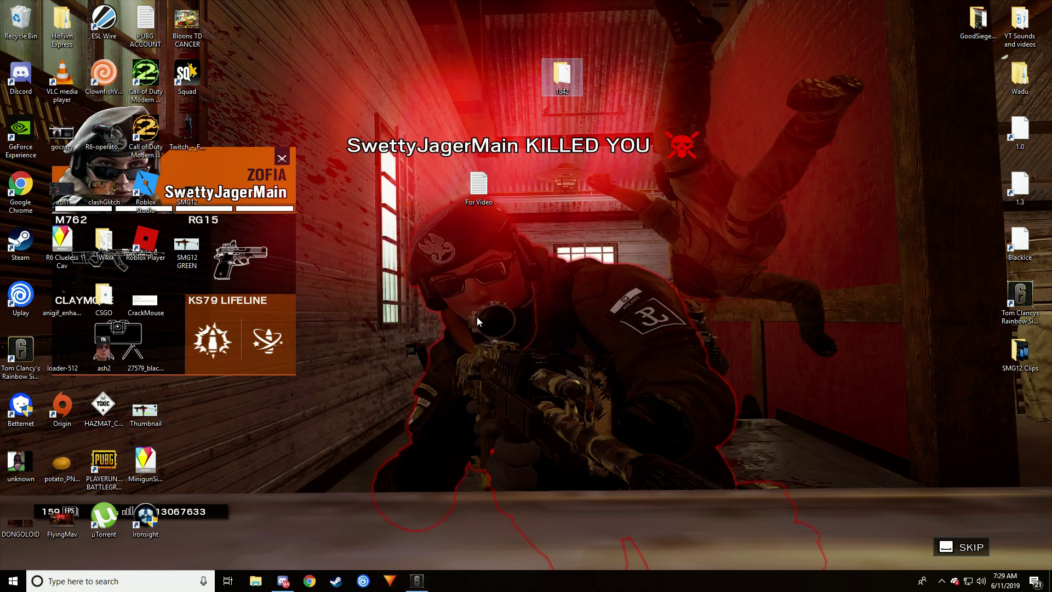
{"action": "left_click_drag", "start_coordinate": [564, 79], "coordinate": [531, 215]}
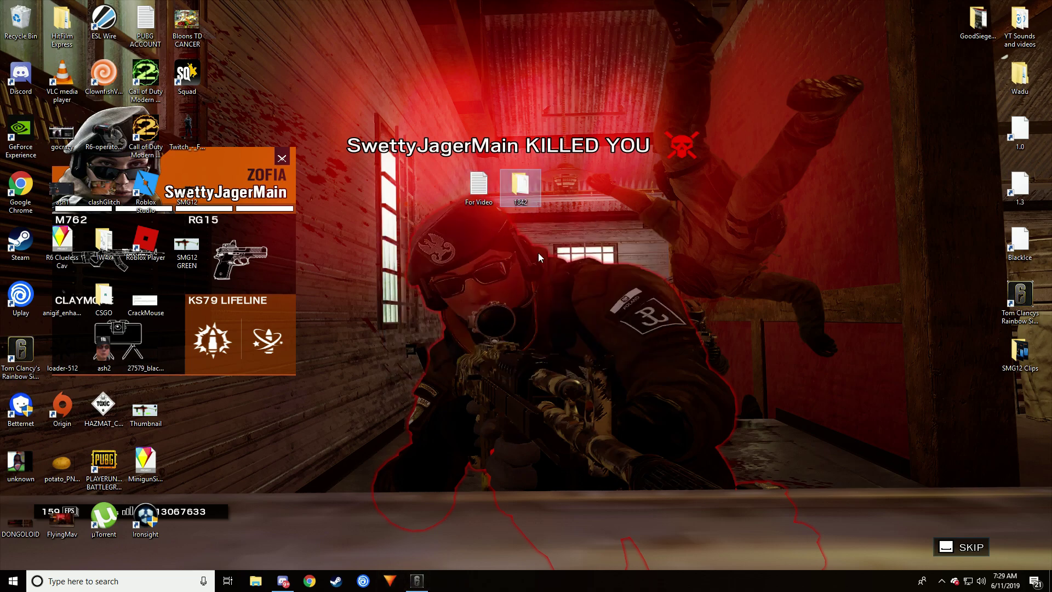